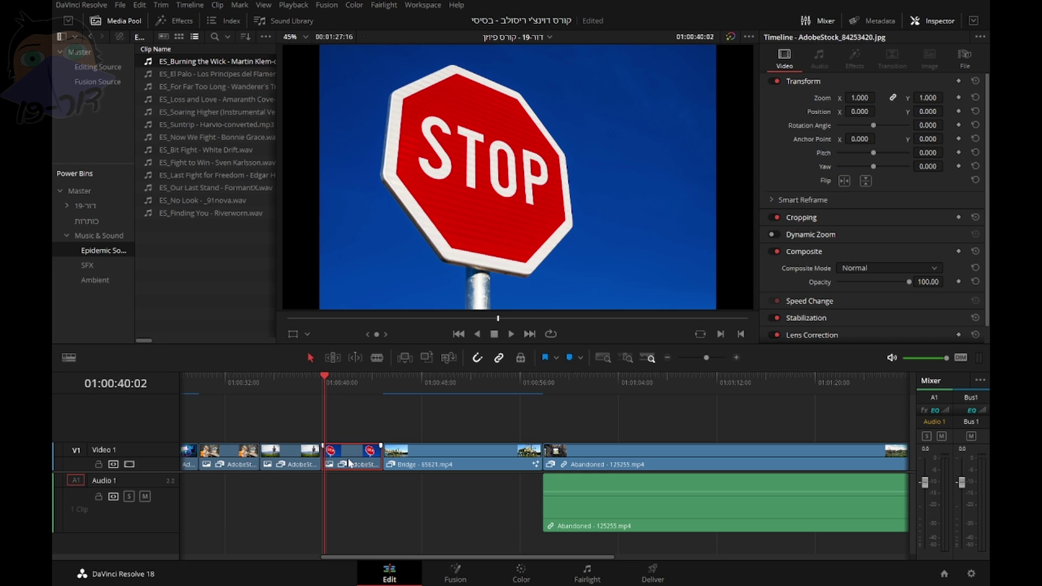
# Step: Open the stop sign clip in Fusion and add an unconnected Polygon mask node above the MediaIn1–MediaOut1 connection
pyautogui.click(459, 574)
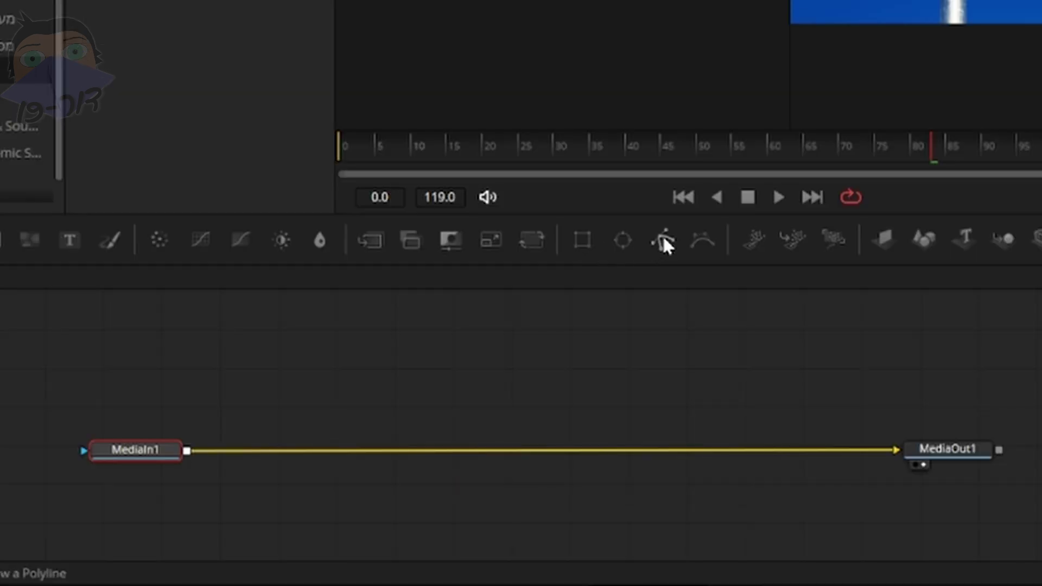
pyautogui.click(464, 372)
pyautogui.moveTo(146, 412); pyautogui.dragTo(456, 400)
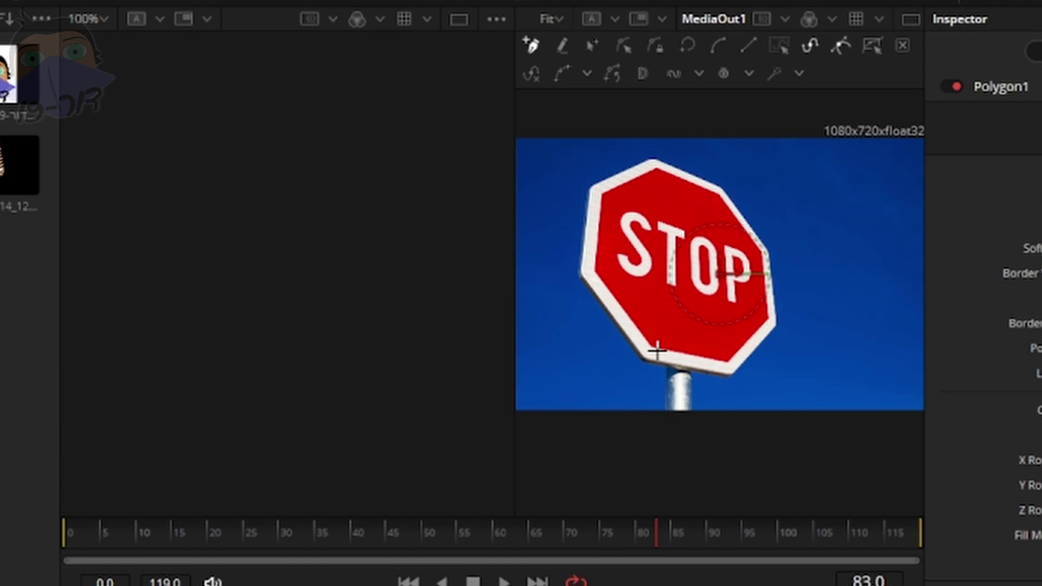
# Step: Trace the red face of the stop sign with straight polygon segments along its eight inner corners and close the shape
pyautogui.keyDown('ctrl'); pyautogui.scroll(1, 667, 353); pyautogui.keyUp('ctrl')
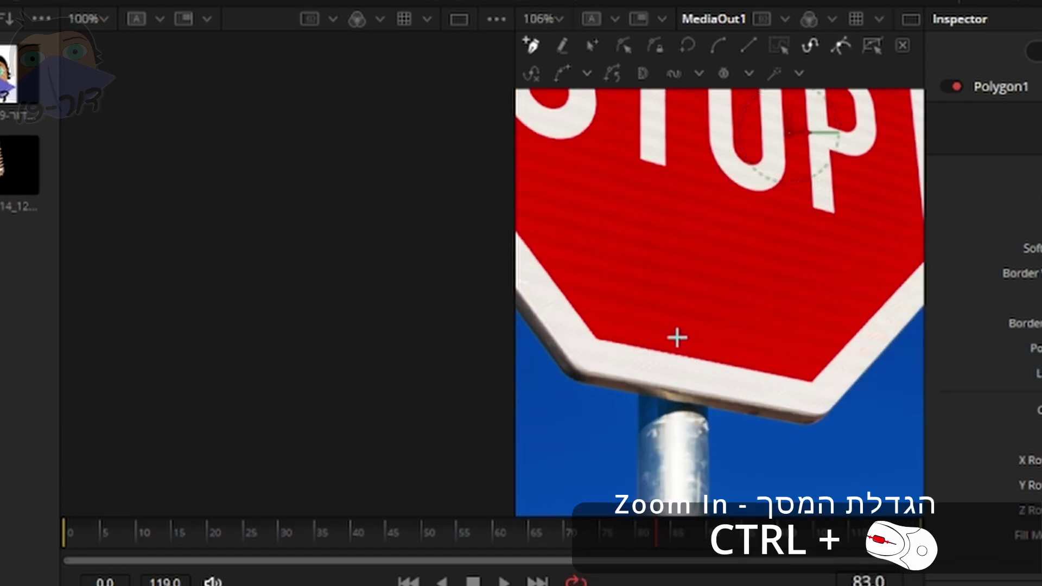
pyautogui.click(810, 382)
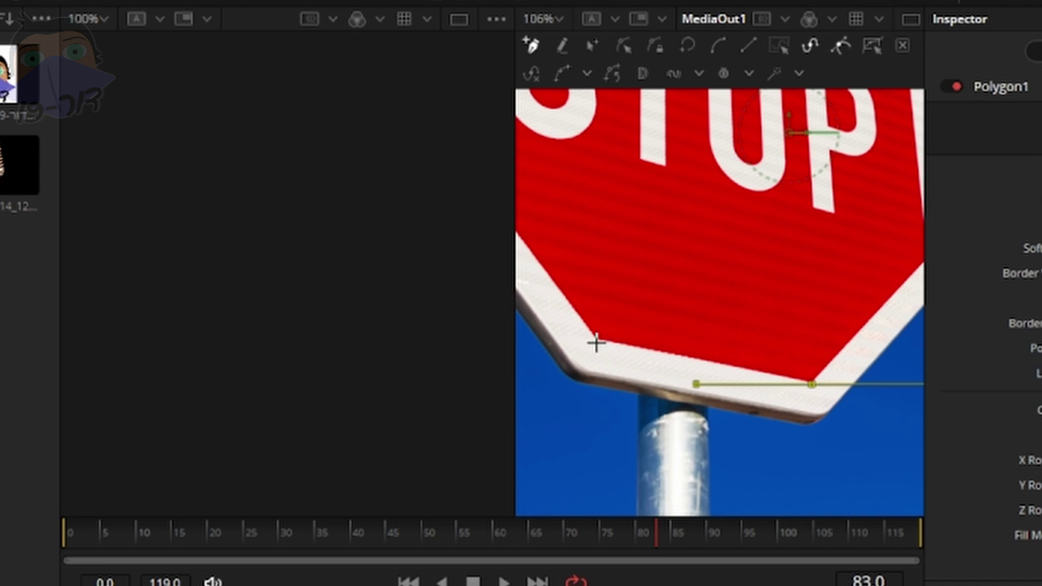
pyautogui.moveTo(552, 321); pyautogui.dragTo(675, 372)
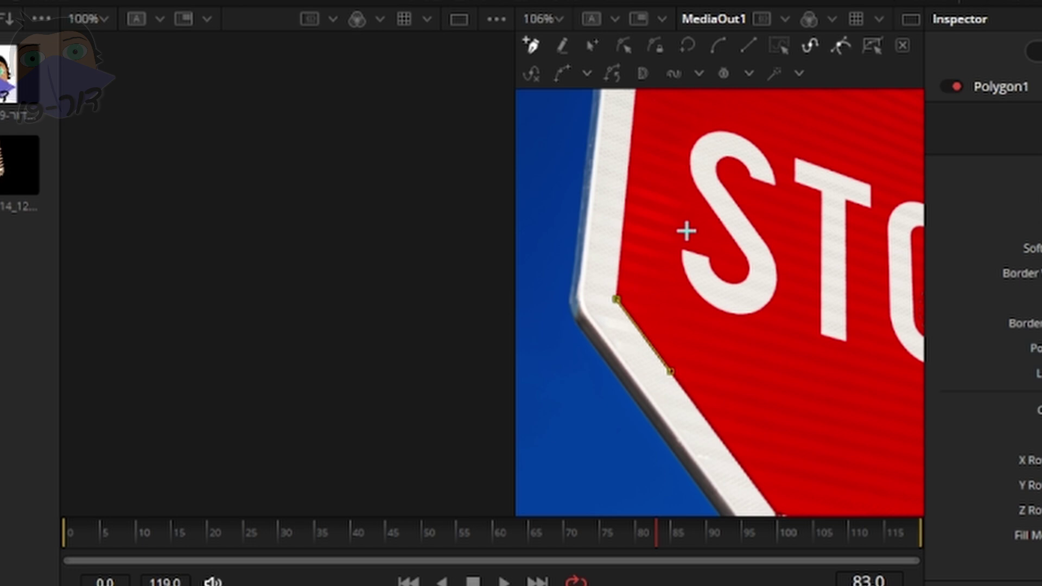
pyautogui.moveTo(686, 230); pyautogui.dragTo(663, 477)
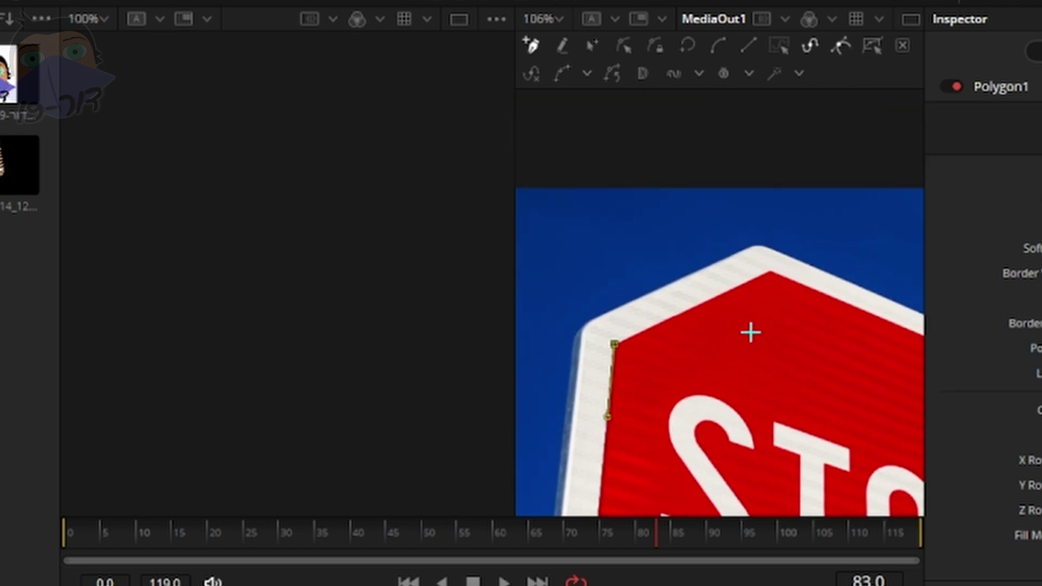
pyautogui.moveTo(749, 333); pyautogui.dragTo(642, 356)
pyautogui.click(657, 311)
pyautogui.click(604, 334)
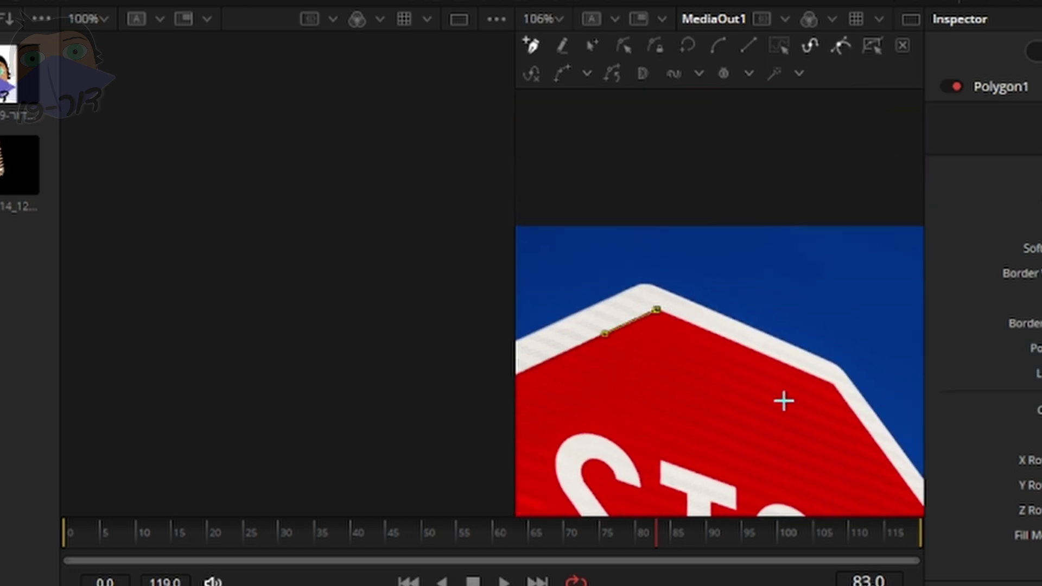
pyautogui.click(833, 384)
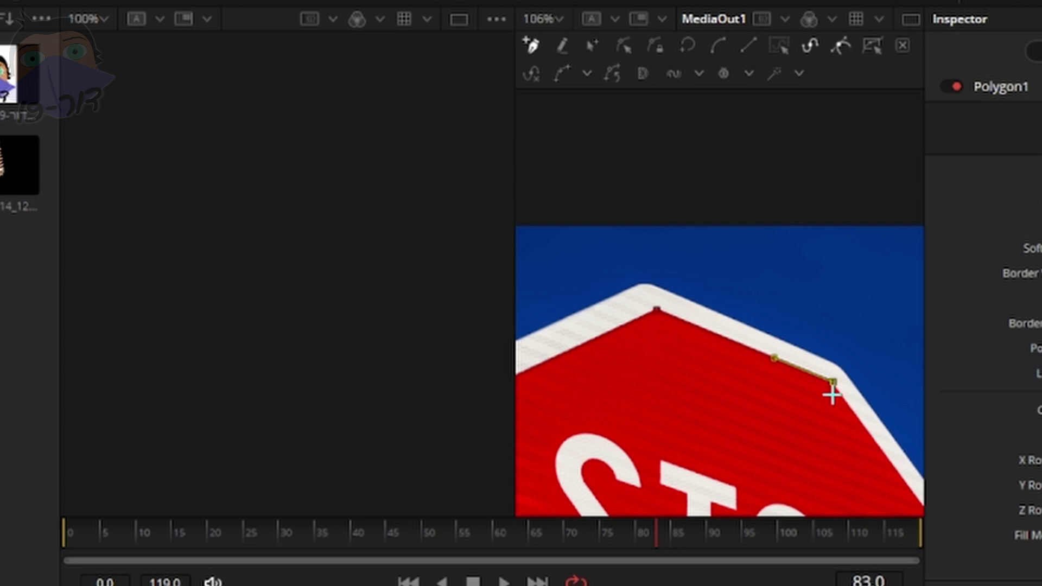
pyautogui.moveTo(833, 433); pyautogui.dragTo(682, 326)
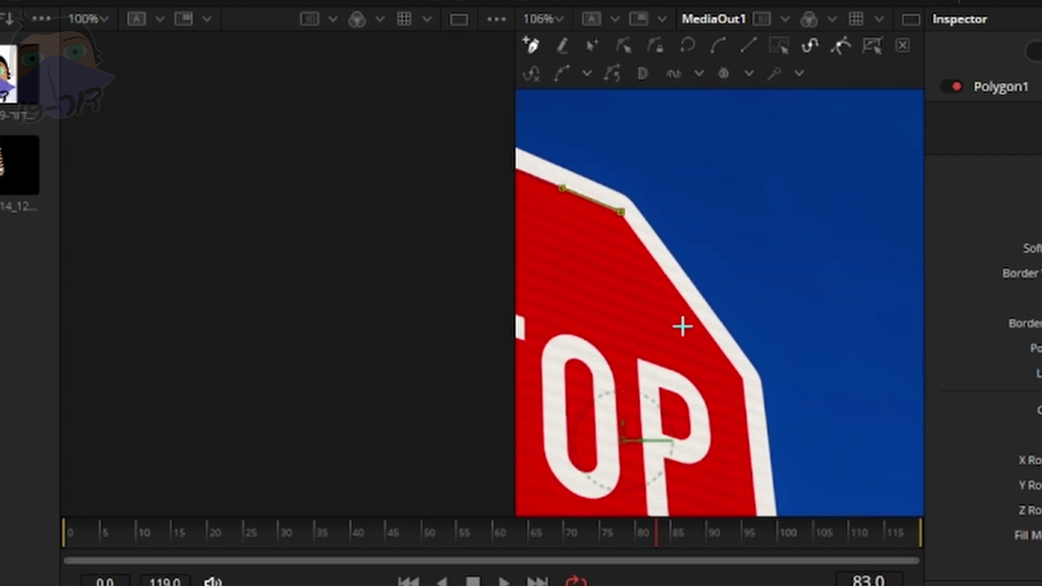
pyautogui.click(740, 374)
pyautogui.moveTo(749, 442); pyautogui.dragTo(695, 228)
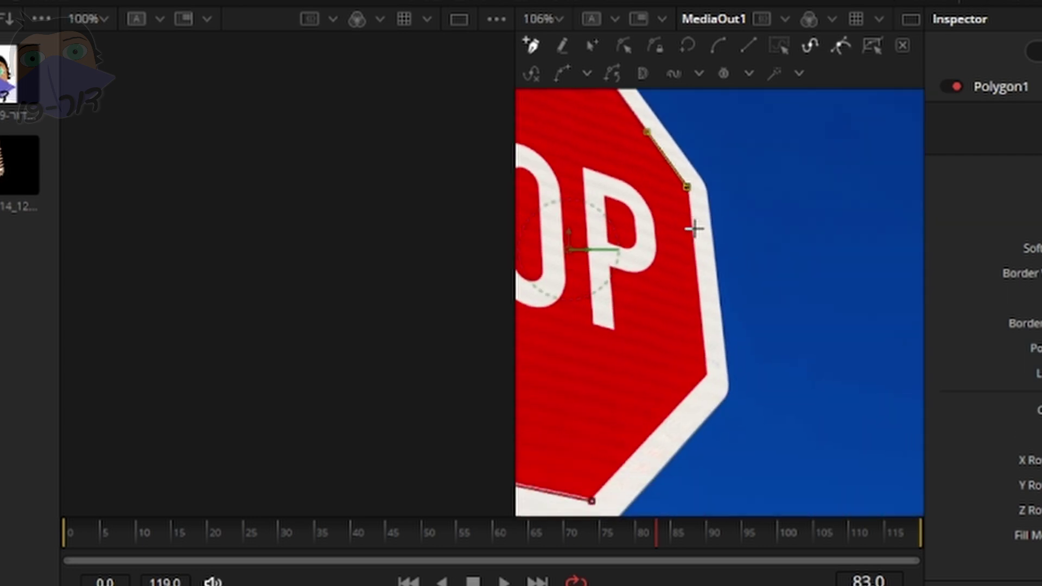
pyautogui.click(703, 342)
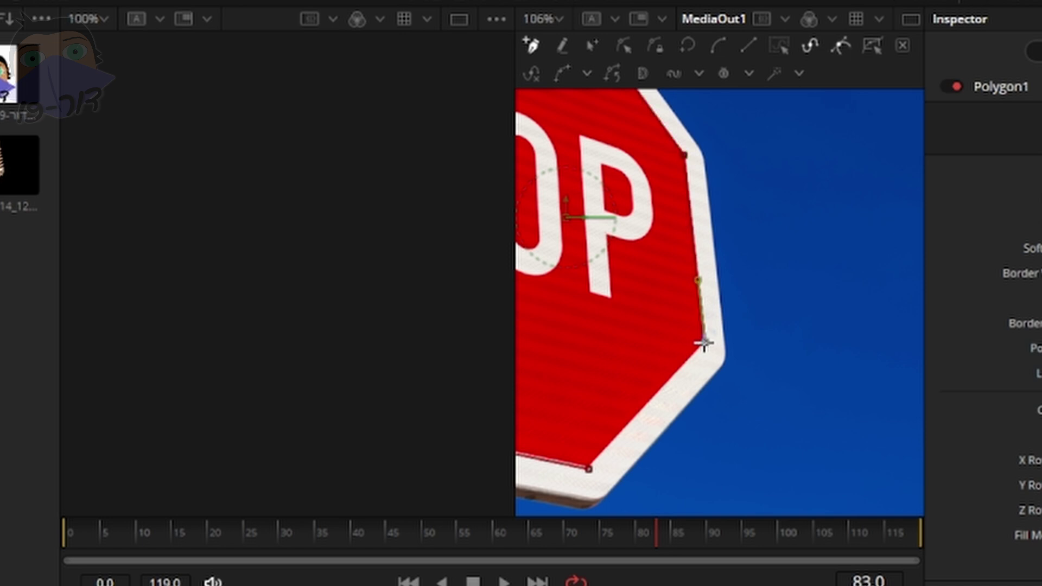
pyautogui.click(592, 472)
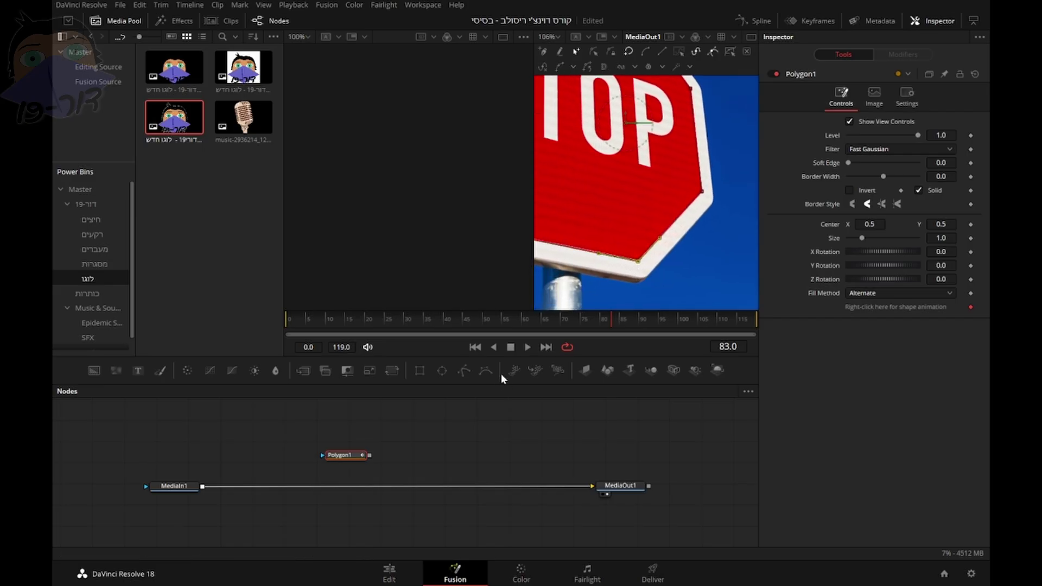
# Step: Connect the Polygon1 mask to MediaIn1 and invert it to cut the red face out of the sign
pyautogui.moveTo(342, 456); pyautogui.dragTo(185, 485)
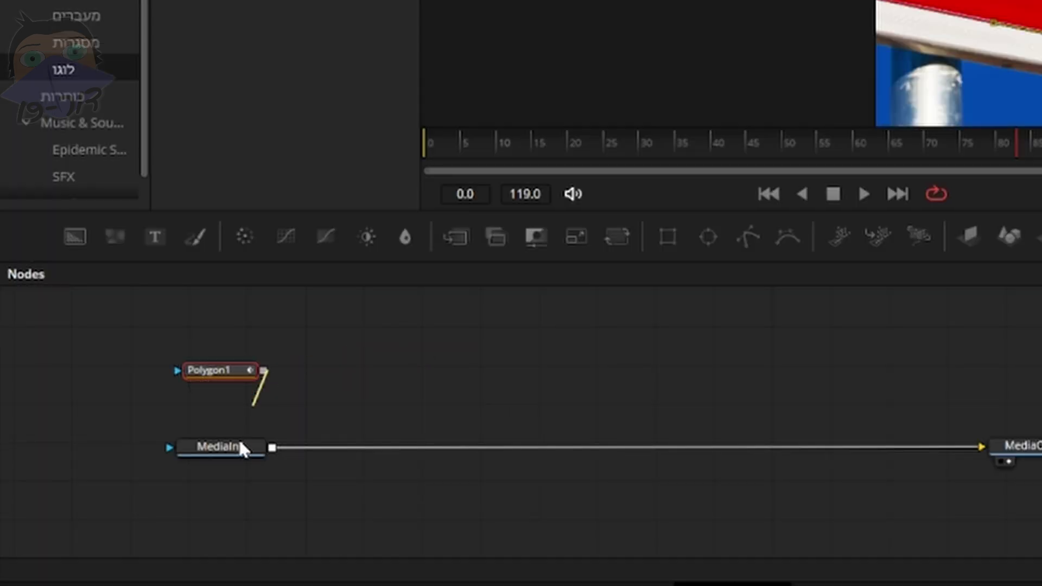
pyautogui.moveTo(241, 449); pyautogui.dragTo(233, 457)
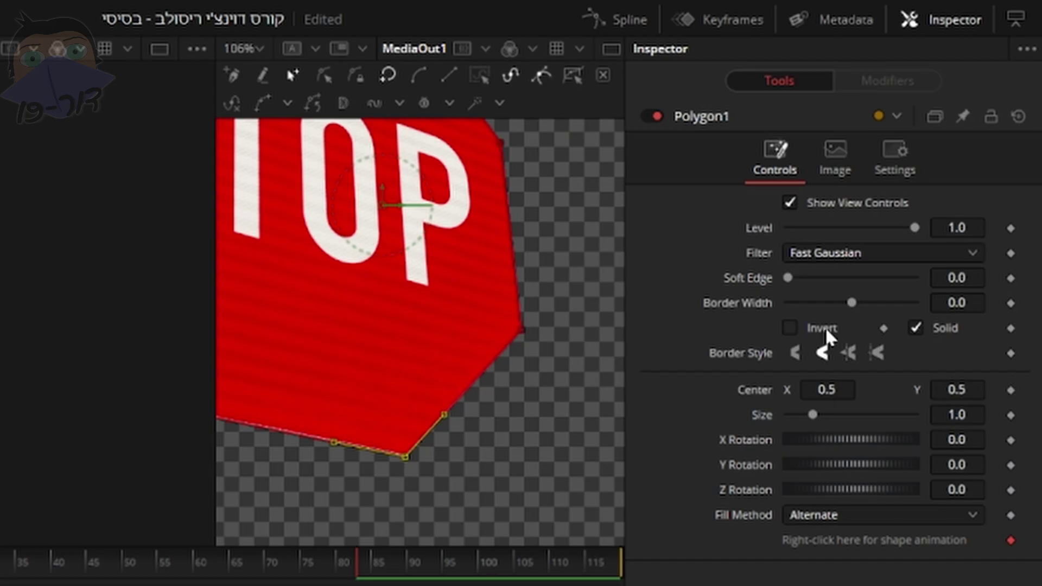
pyautogui.click(850, 190)
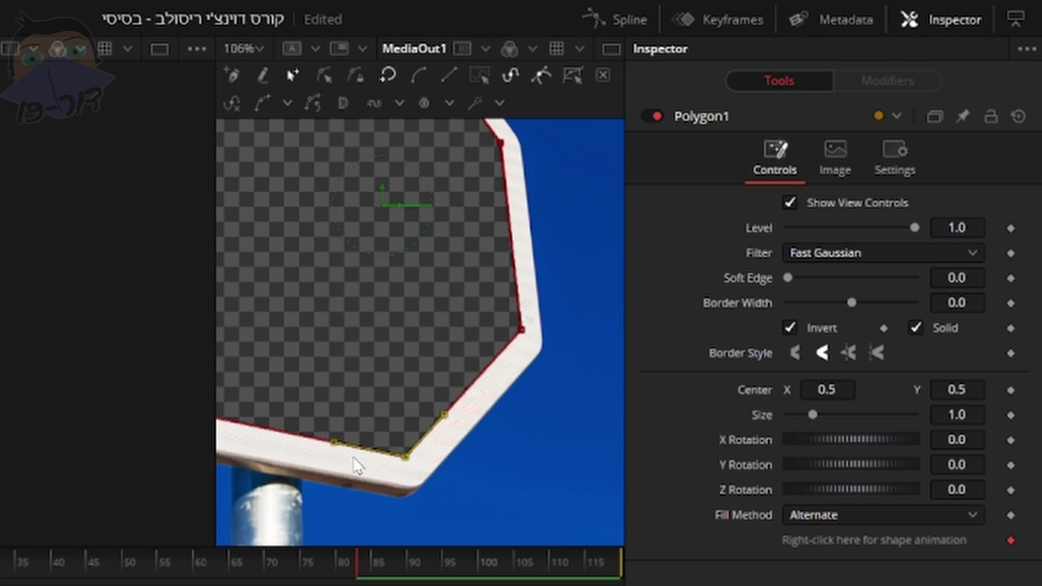
pyautogui.hotkey('ctrl', 'f')
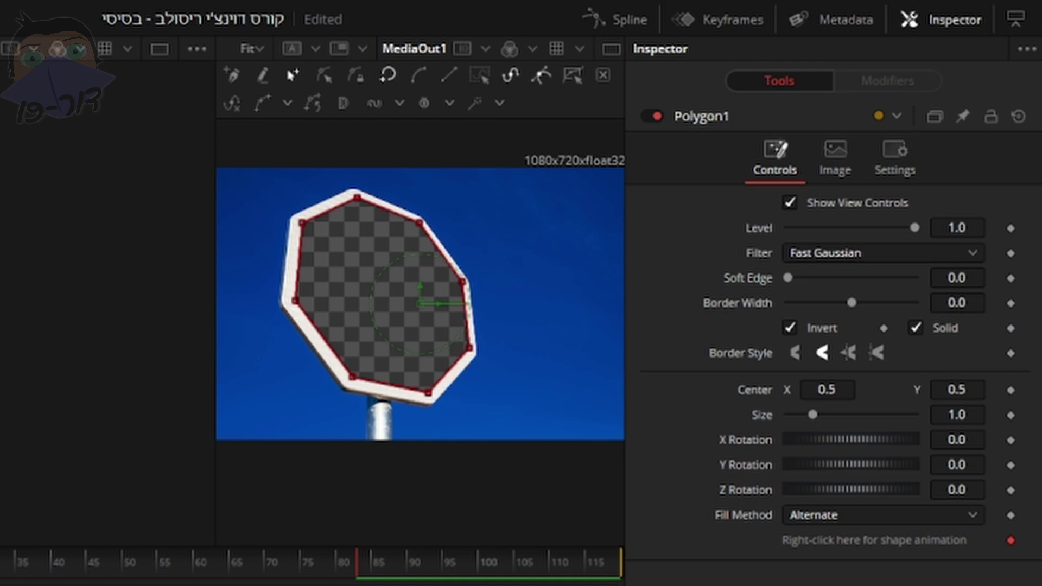
# Step: Add a Background node beside the Polygon1 node and set its solid color to dark red
pyautogui.hotkey('ctrl', 'k')
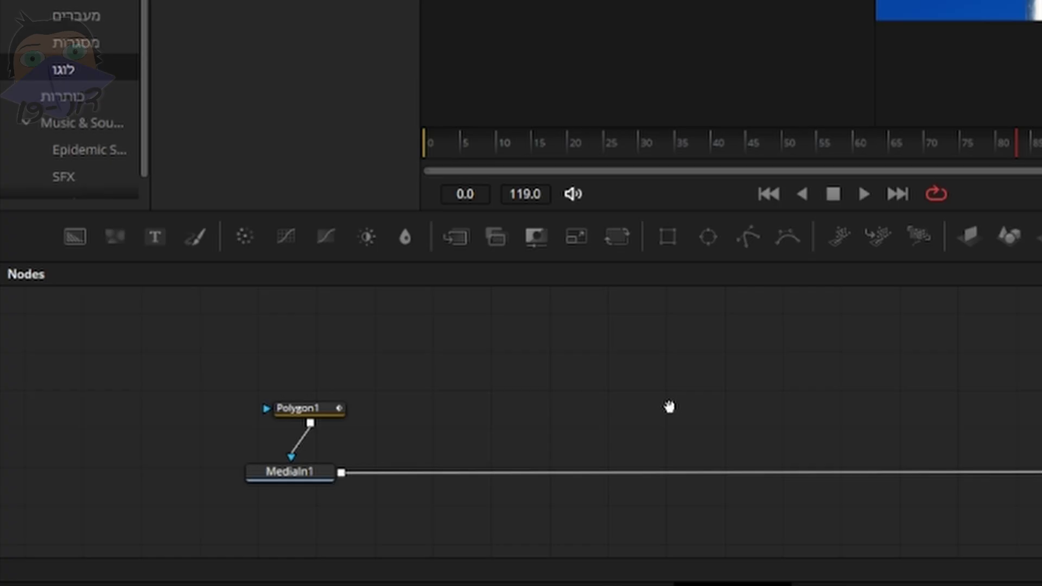
pyautogui.moveTo(669, 406); pyautogui.dragTo(640, 406)
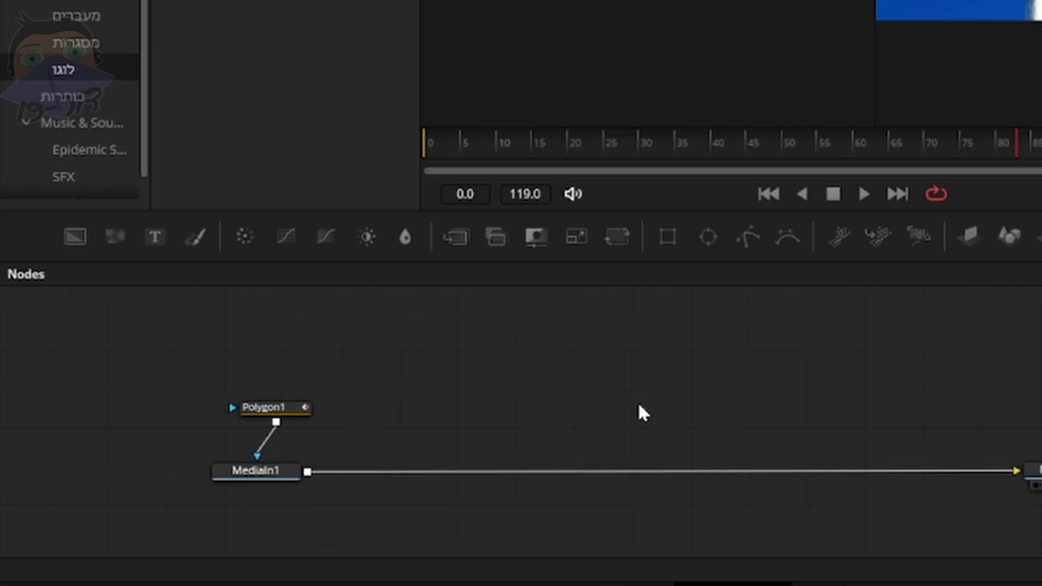
pyautogui.moveTo(272, 407)
pyautogui.mouseDown()
pyautogui.moveTo(250, 403)
pyautogui.moveTo(256, 393)
pyautogui.mouseUp()
pyautogui.moveTo(77, 237); pyautogui.dragTo(438, 391)
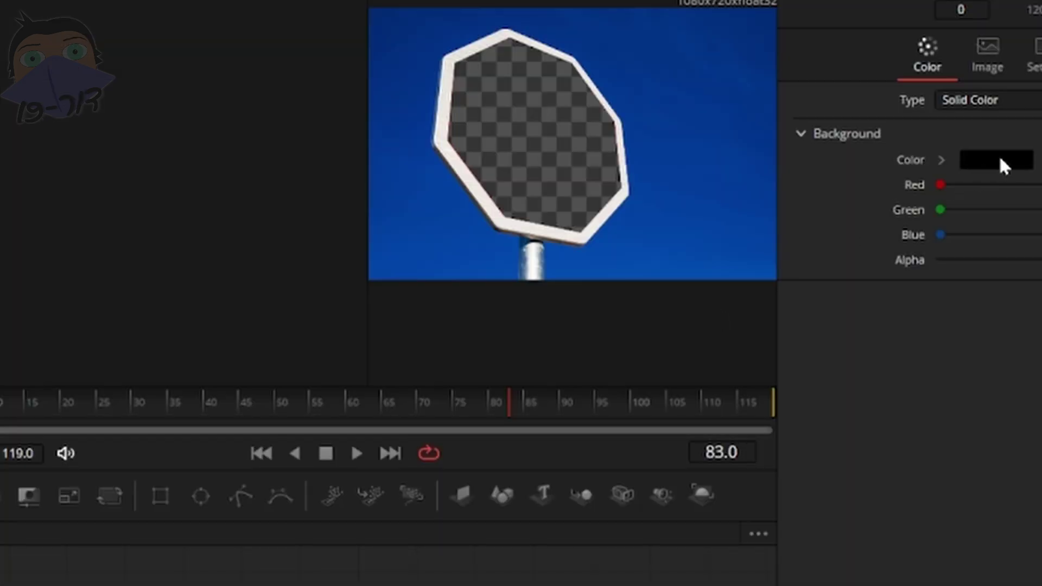
pyautogui.click(1001, 160)
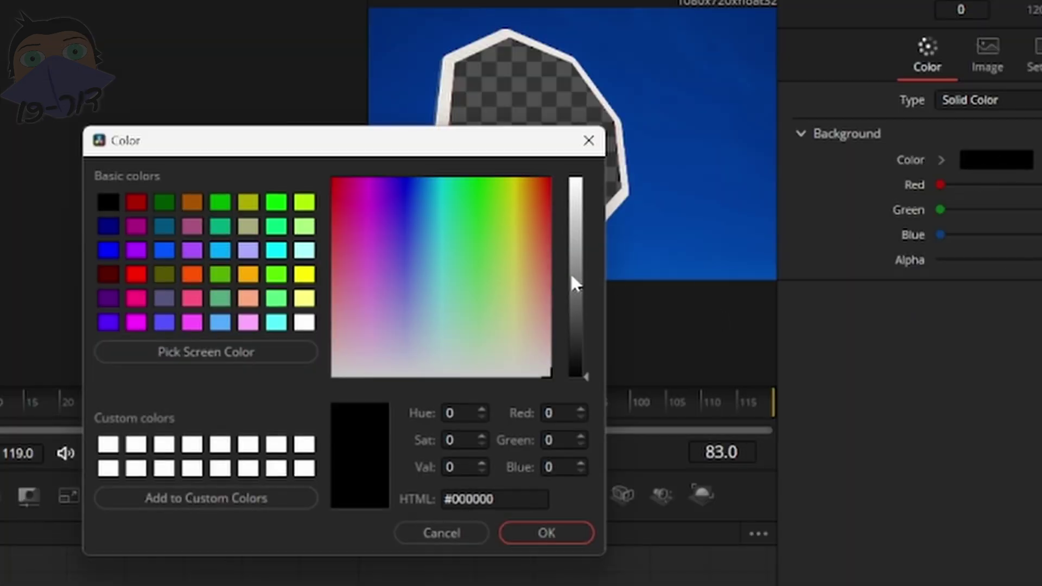
pyautogui.click(135, 202)
pyautogui.click(535, 534)
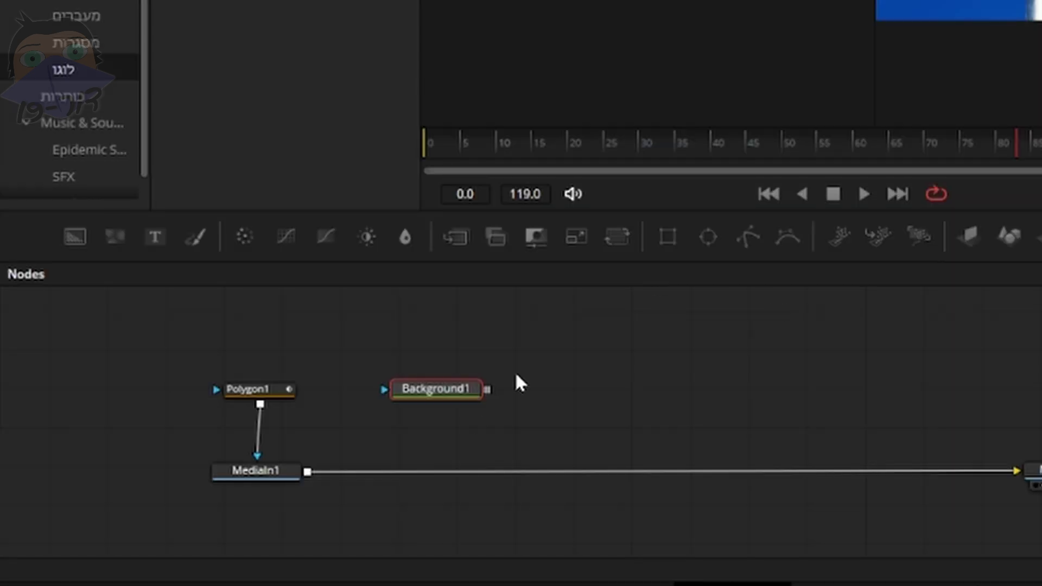
# Step: Merge Background1 with MediaIn1 and swap the merge inputs to place the red background behind the sign
pyautogui.moveTo(487, 391); pyautogui.dragTo(294, 495)
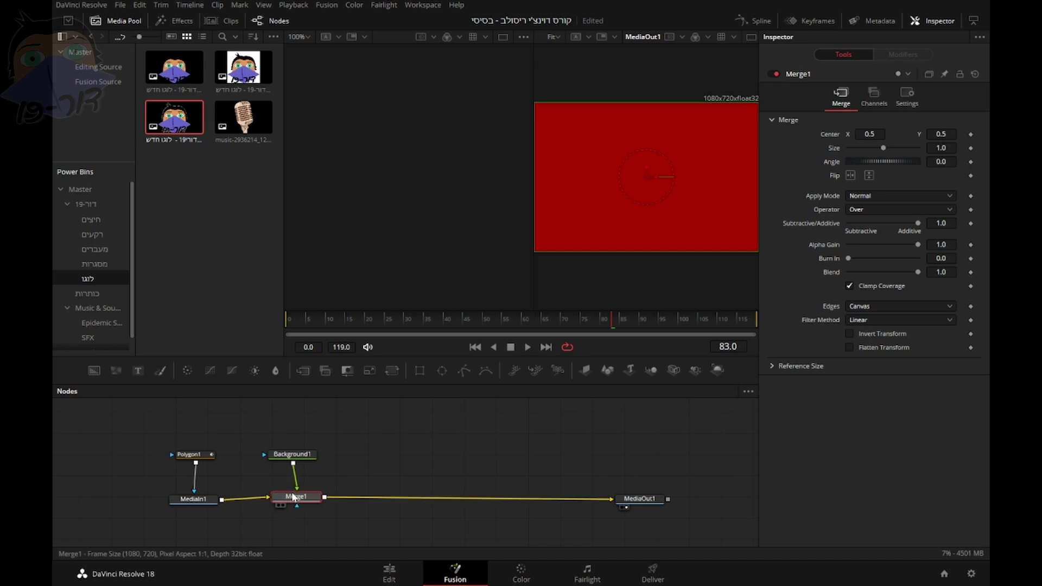
pyautogui.hotkey('ctrl', 't')
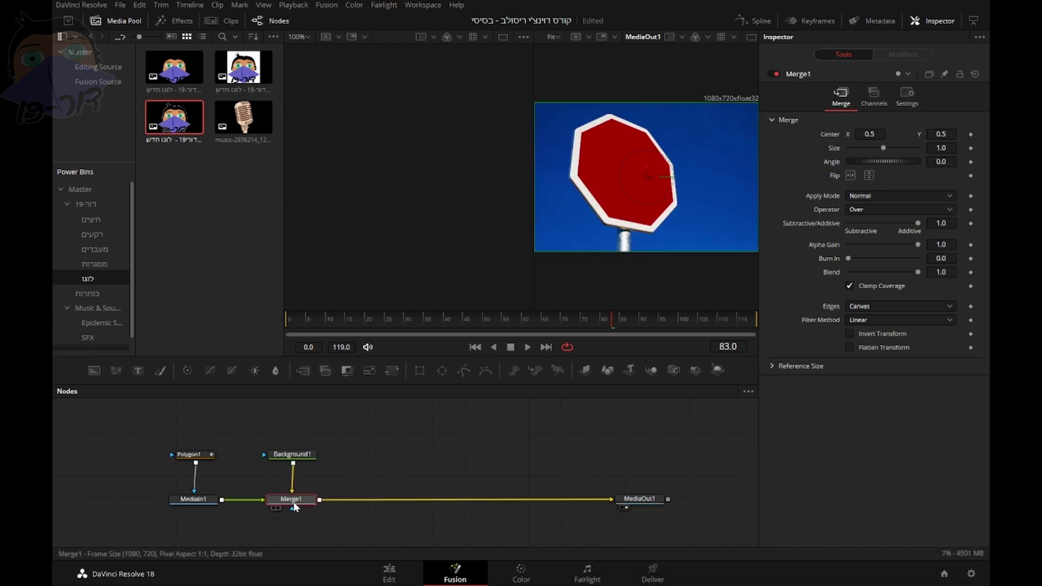
pyautogui.moveTo(293, 502); pyautogui.dragTo(288, 505)
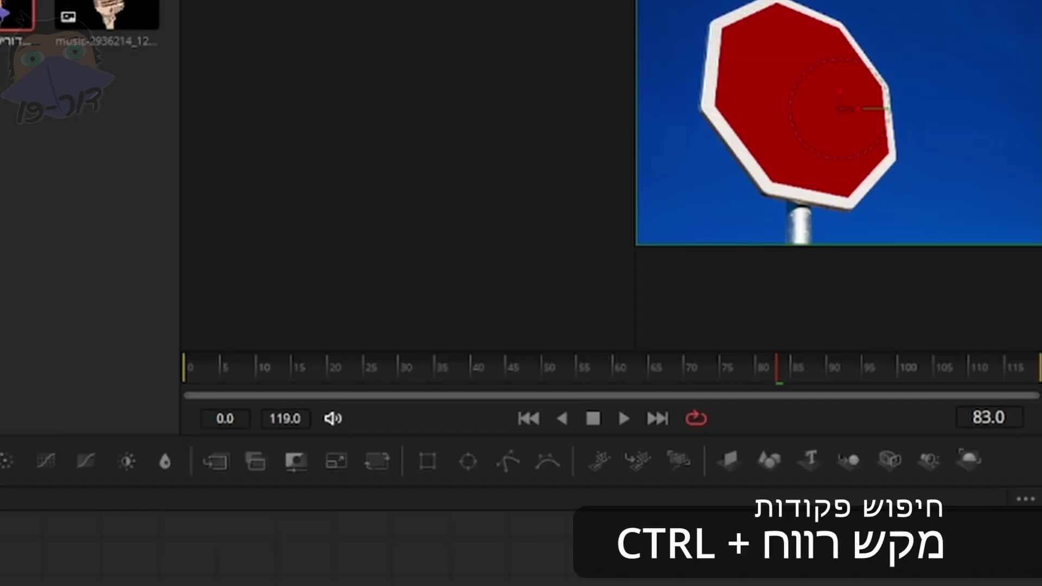
# Step: Add a Scanlines tool and insert it between Background1 and Merge1, moving Background1 up to make room
pyautogui.hotkey('ctrl', 'space')
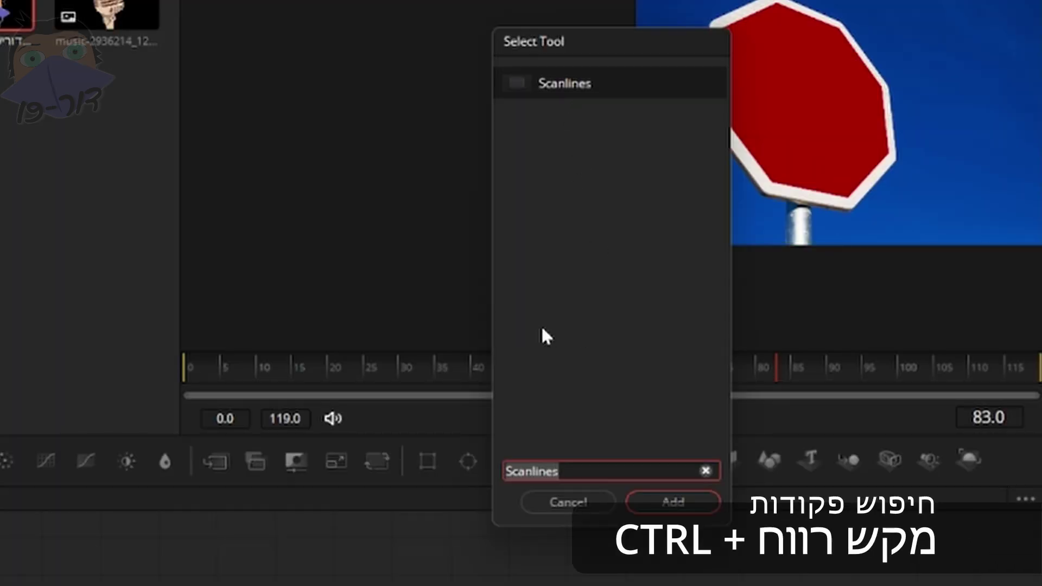
pyautogui.click(666, 513)
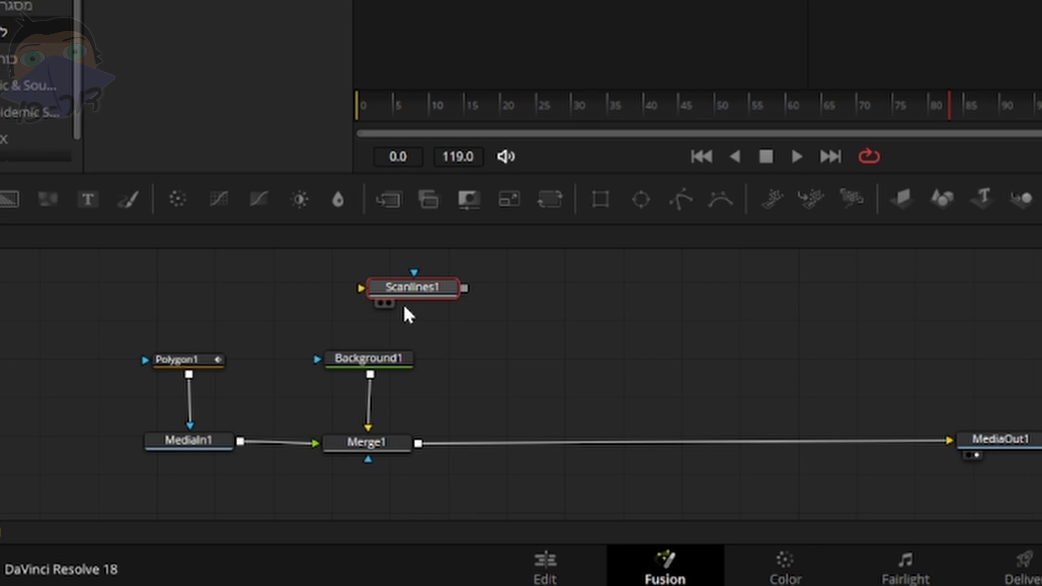
pyautogui.moveTo(407, 309); pyautogui.dragTo(498, 401)
pyautogui.moveTo(369, 358); pyautogui.dragTo(372, 286)
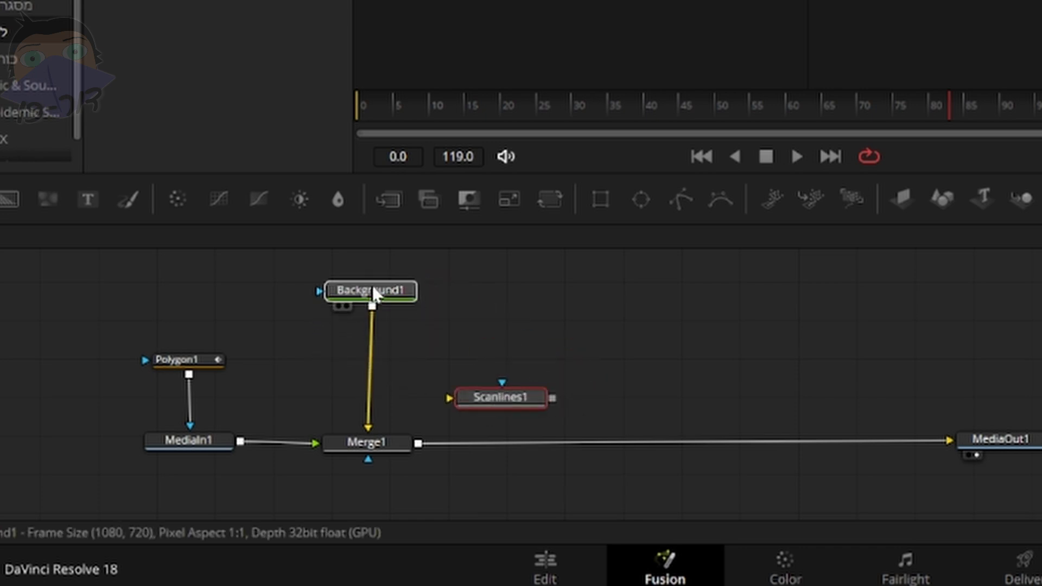
pyautogui.moveTo(513, 399); pyautogui.dragTo(396, 365)
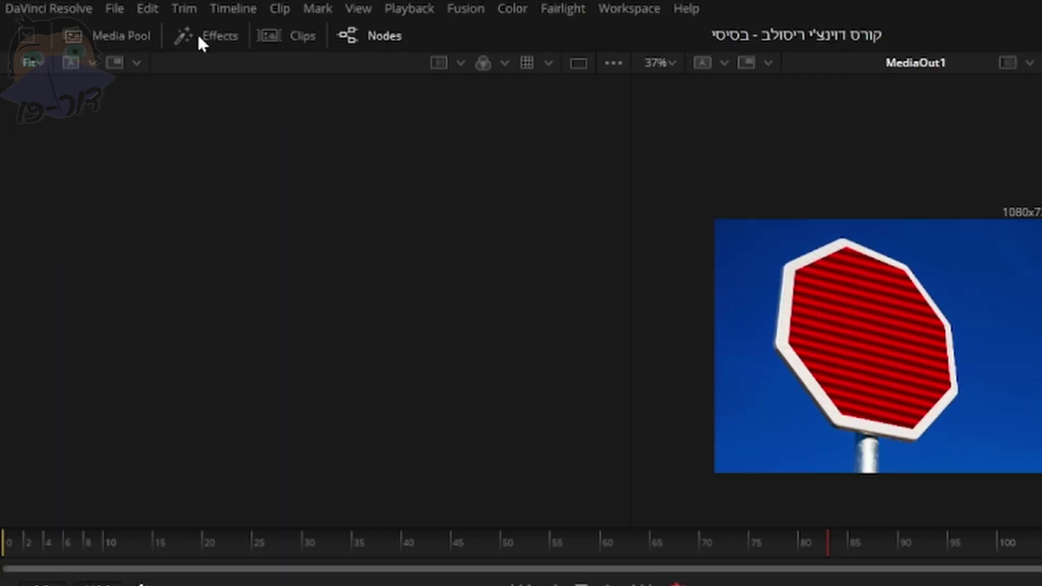
# Step: Add a Corner Positioner node from the Warp tools in the effects library
pyautogui.click(171, 22)
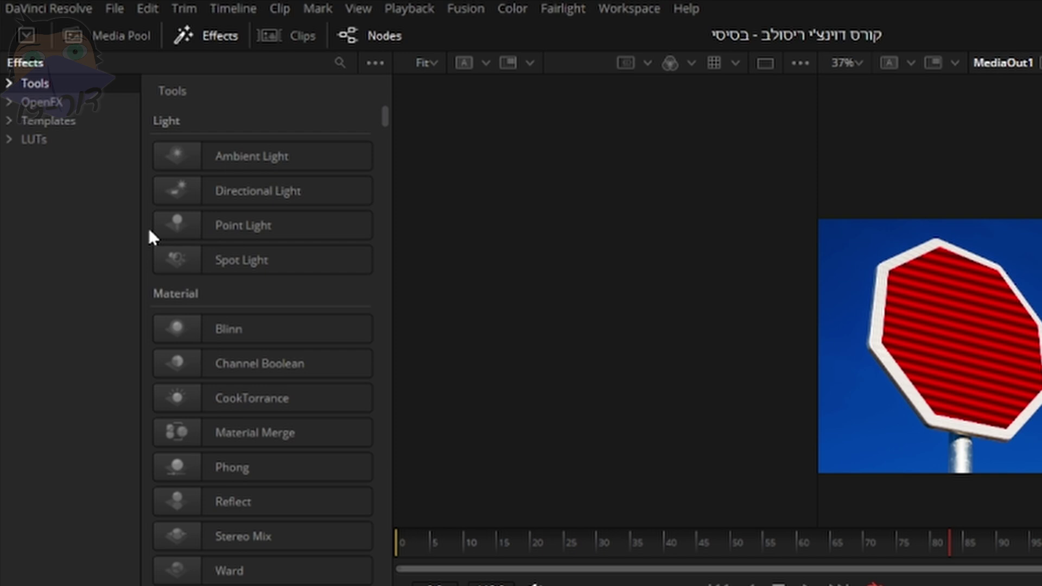
pyautogui.click(18, 84)
pyautogui.moveTo(129, 138); pyautogui.dragTo(123, 281)
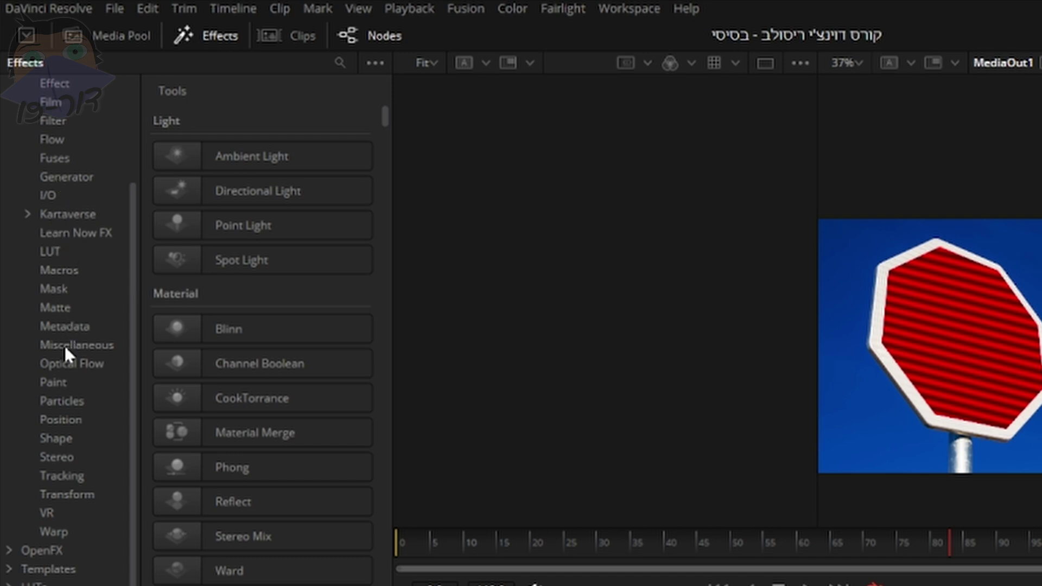
pyautogui.click(56, 438)
pyautogui.click(64, 533)
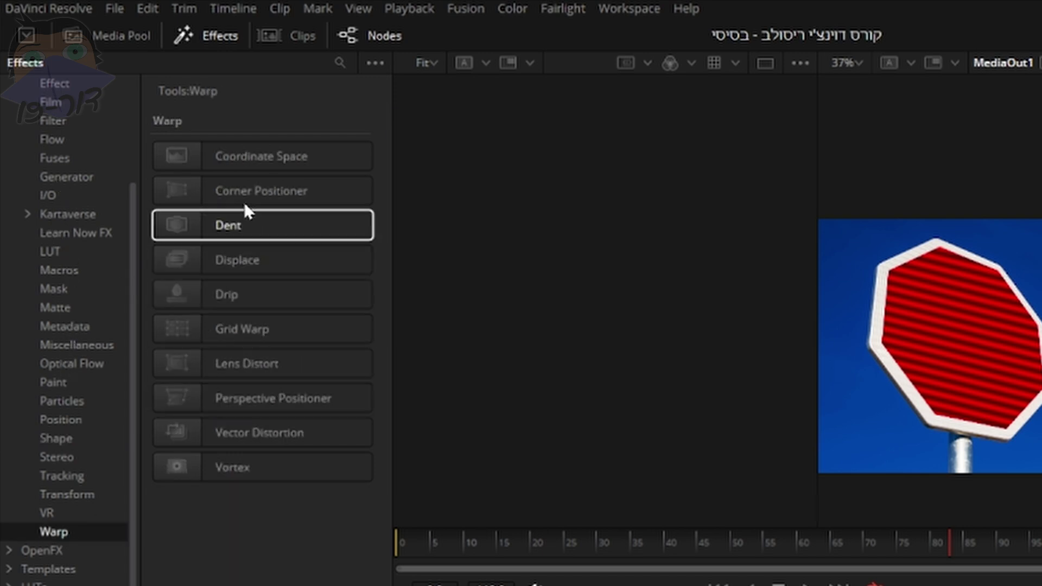
pyautogui.click(261, 191)
pyautogui.moveTo(405, 585); pyautogui.dragTo(511, 585)
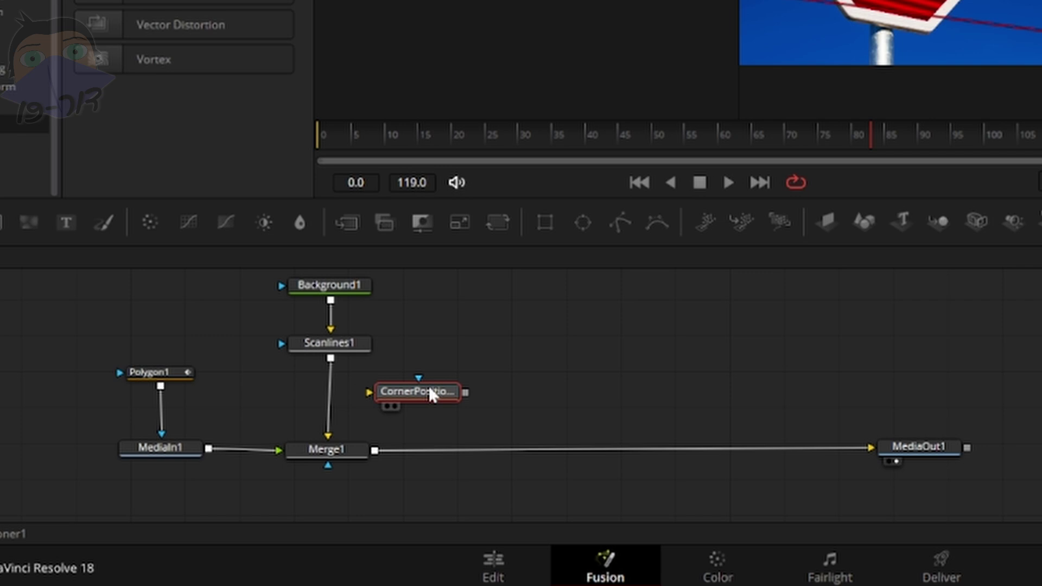
# Step: Disconnect Scanlines1 from Merge1 and route it through the Corner Positioner node into the merge
pyautogui.moveTo(431, 394)
pyautogui.mouseDown()
pyautogui.moveTo(330, 403)
pyautogui.moveTo(329, 392)
pyautogui.moveTo(442, 387)
pyautogui.mouseUp()
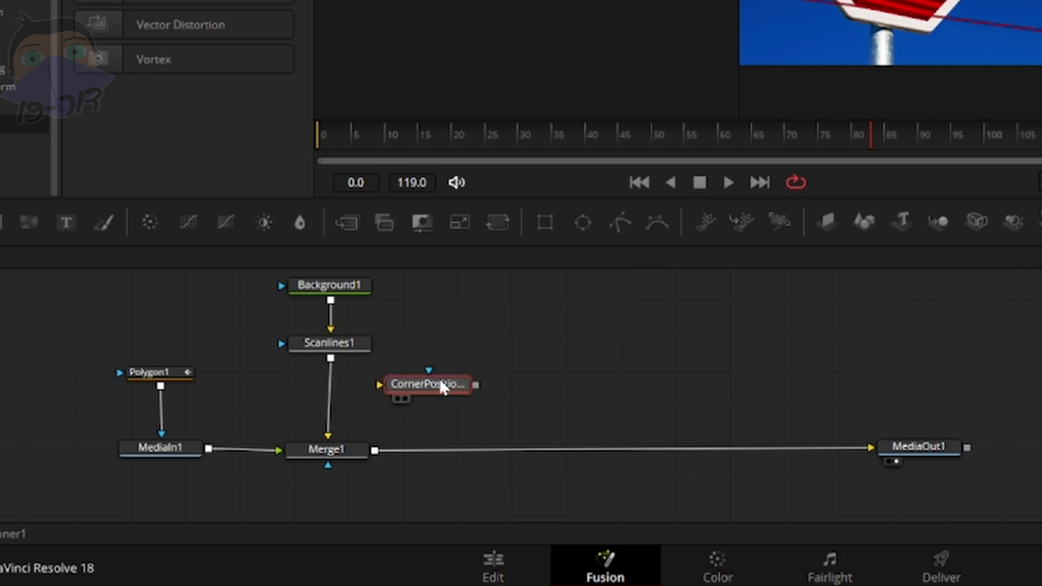
pyautogui.moveTo(332, 396); pyautogui.dragTo(333, 380)
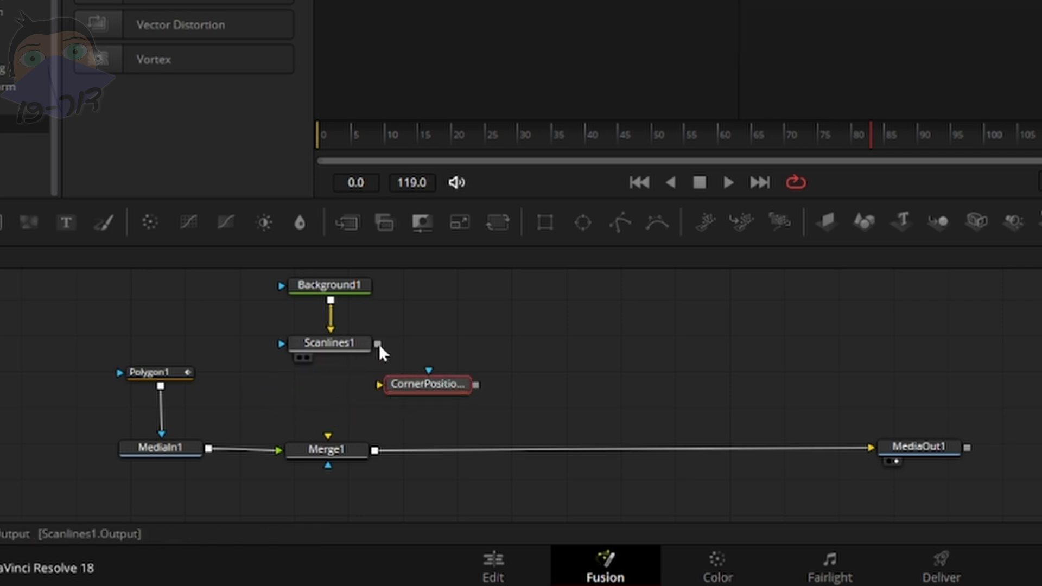
pyautogui.moveTo(379, 345); pyautogui.dragTo(327, 444)
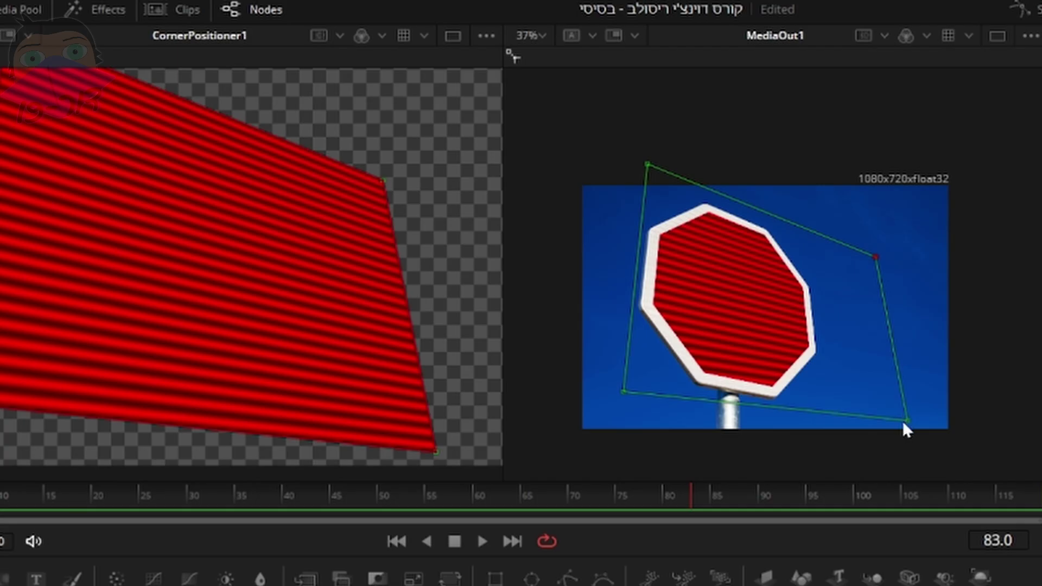
# Step: Adjust the Corner Positioner's bottom-right and top-left corners around the sign to match its perspective
pyautogui.moveTo(905, 422); pyautogui.dragTo(873, 430)
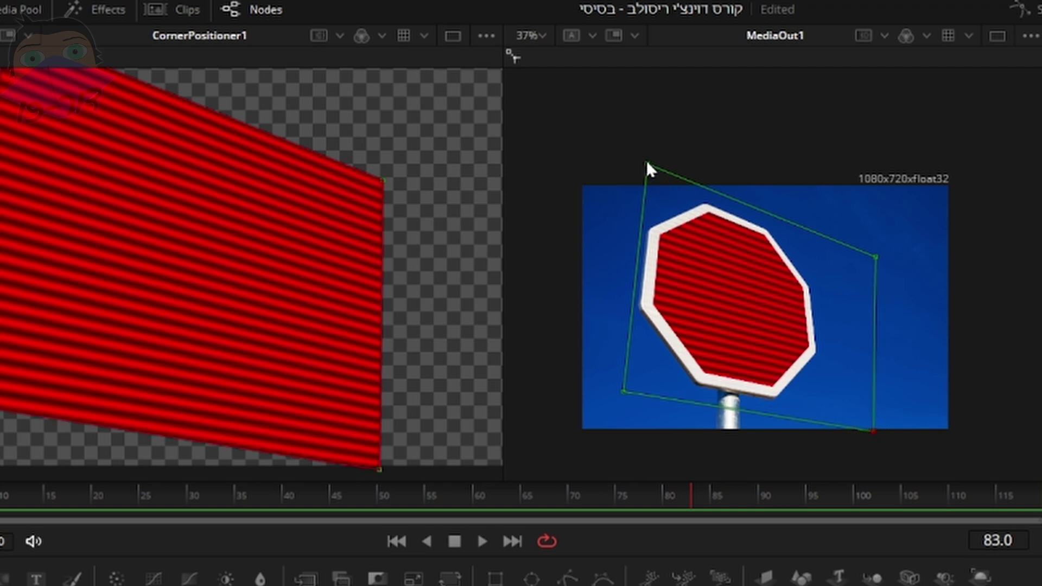
pyautogui.moveTo(647, 161); pyautogui.dragTo(651, 165)
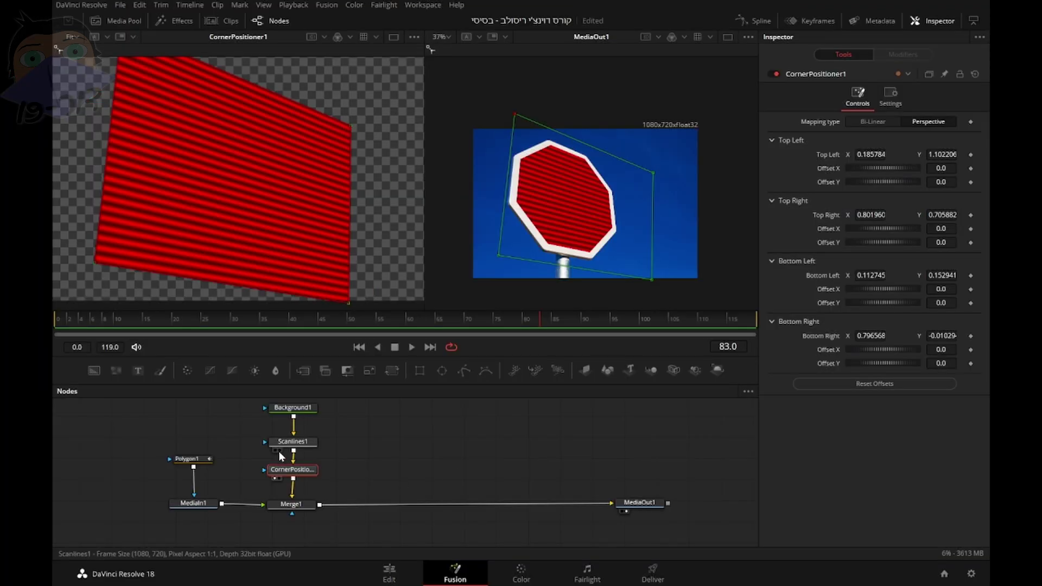
# Step: Change Color 2 of Scanlines1 from the color picker to a bright red, #e30000
pyautogui.click(291, 442)
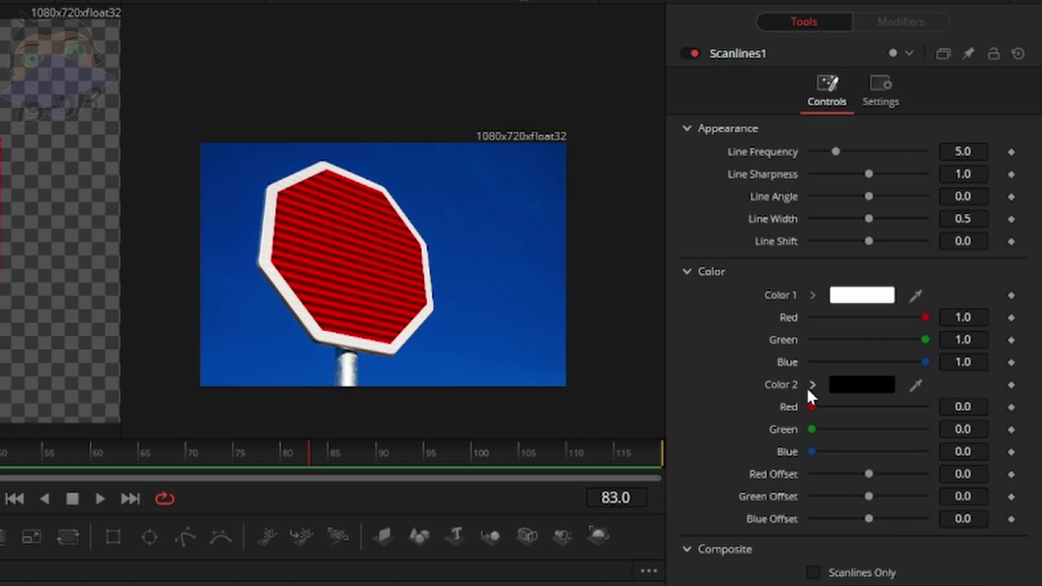
pyautogui.click(861, 386)
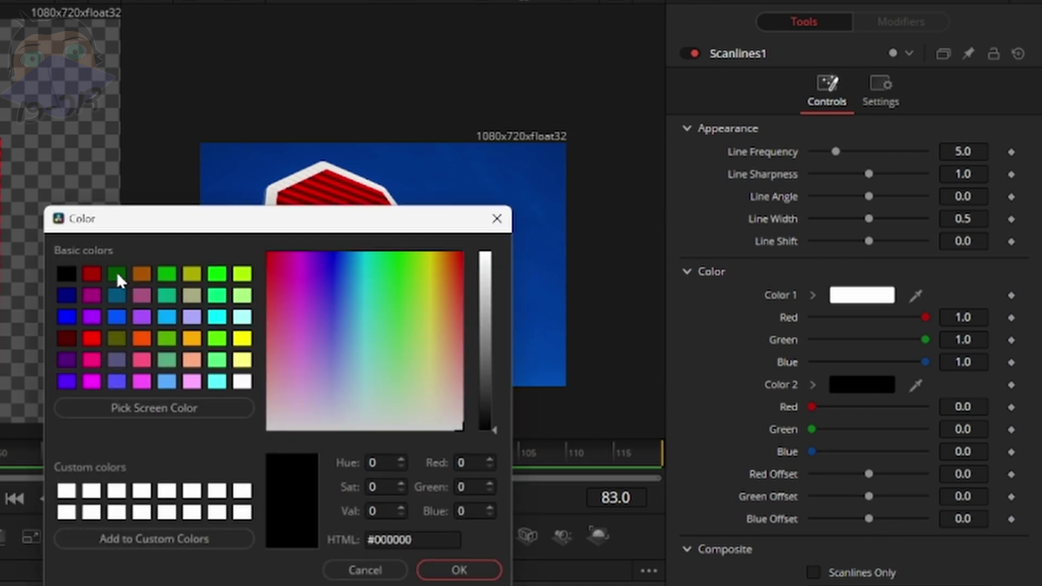
pyautogui.moveTo(446, 268); pyautogui.dragTo(485, 269)
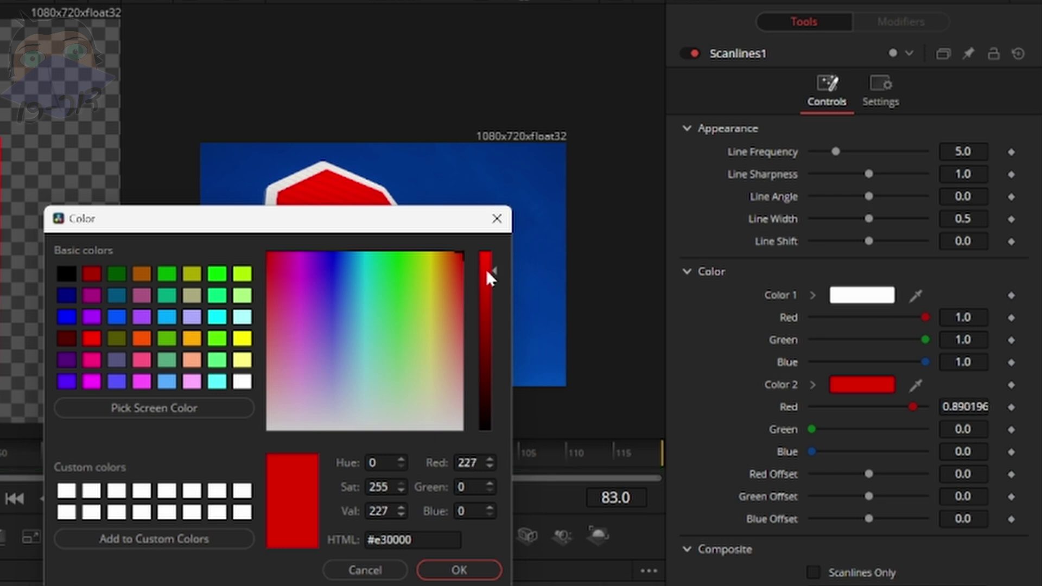
pyautogui.click(478, 573)
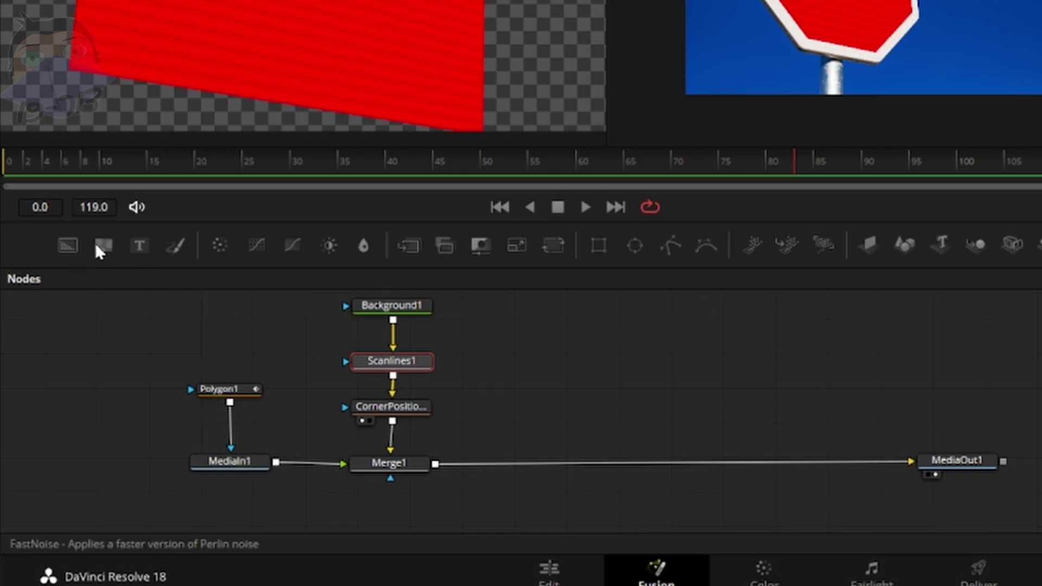
# Step: Add a FastNoise node beside the background chain and show it in the left viewer
pyautogui.moveTo(103, 245); pyautogui.dragTo(535, 385)
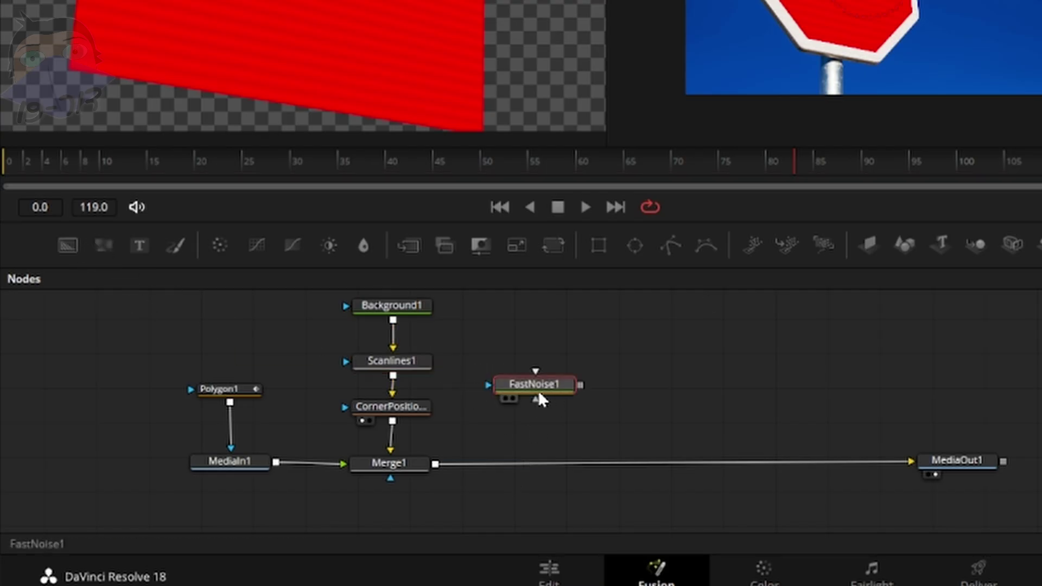
pyautogui.press('1')
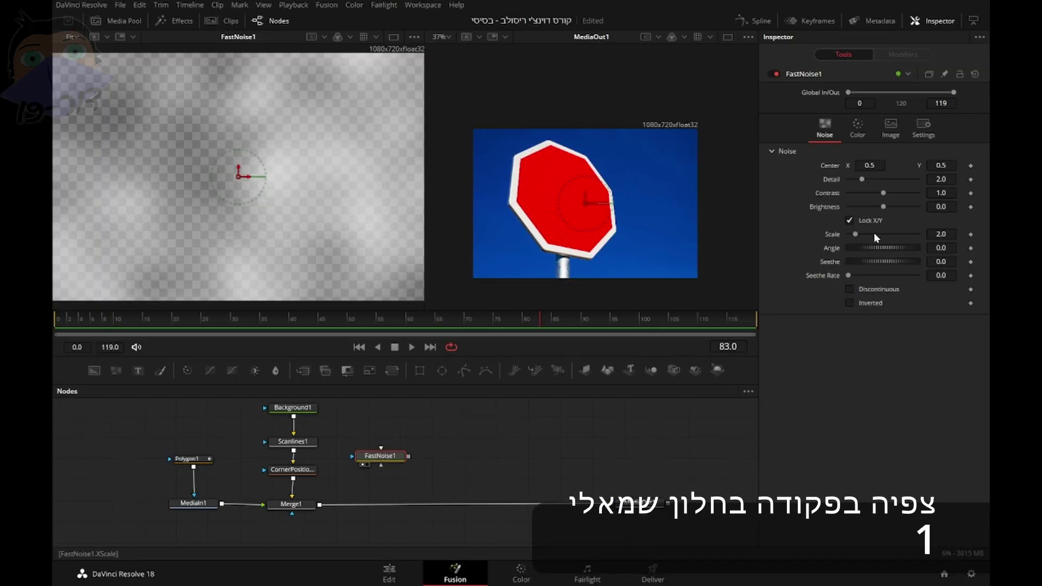
# Step: Set the FastNoise scale to 100 for a fine grain
pyautogui.moveTo(855, 235); pyautogui.dragTo(936, 240)
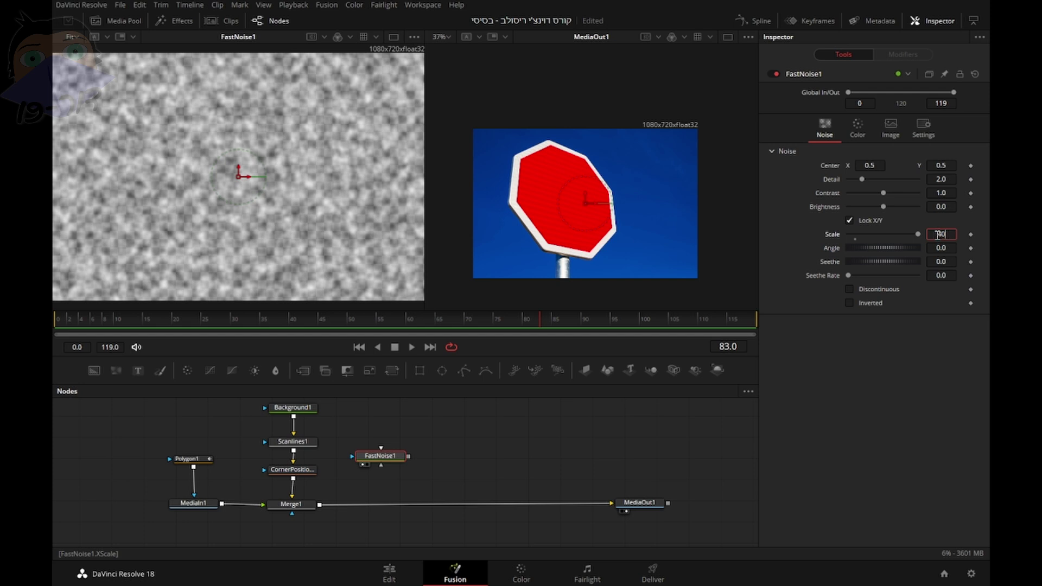
pyautogui.press('Tab')
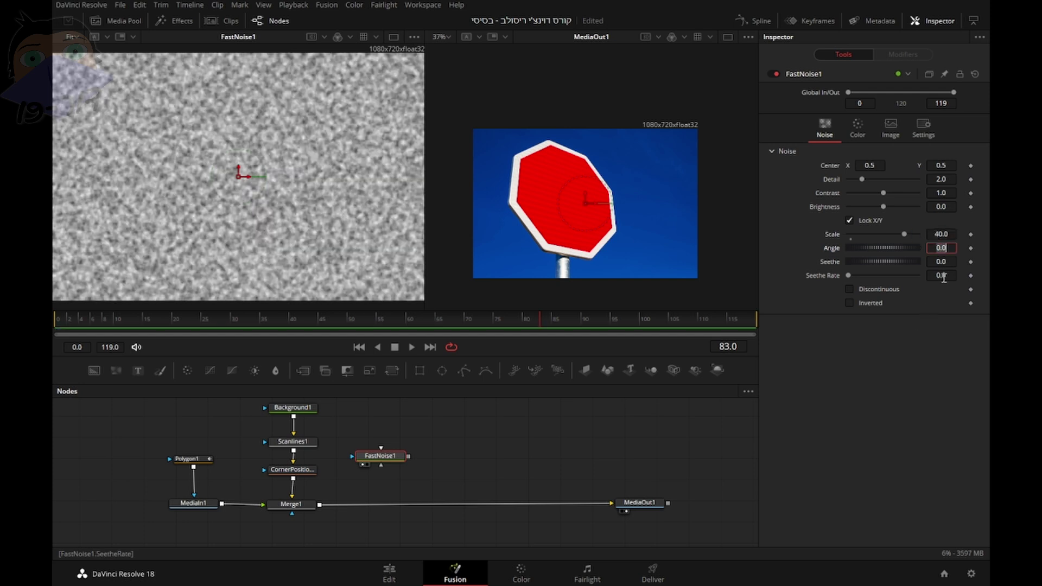
pyautogui.click(939, 234)
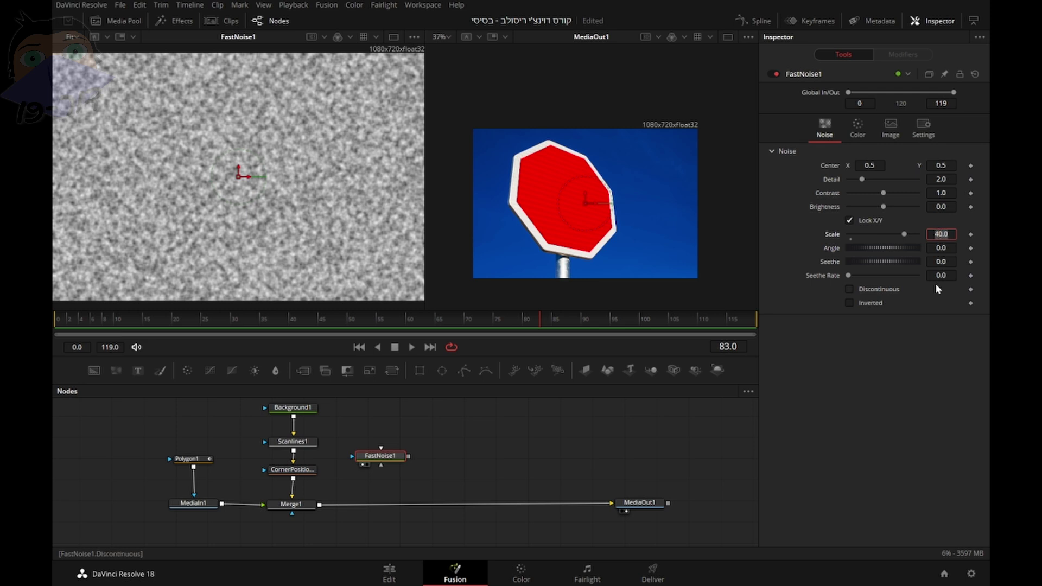
pyautogui.write('100')
pyautogui.press('Return')
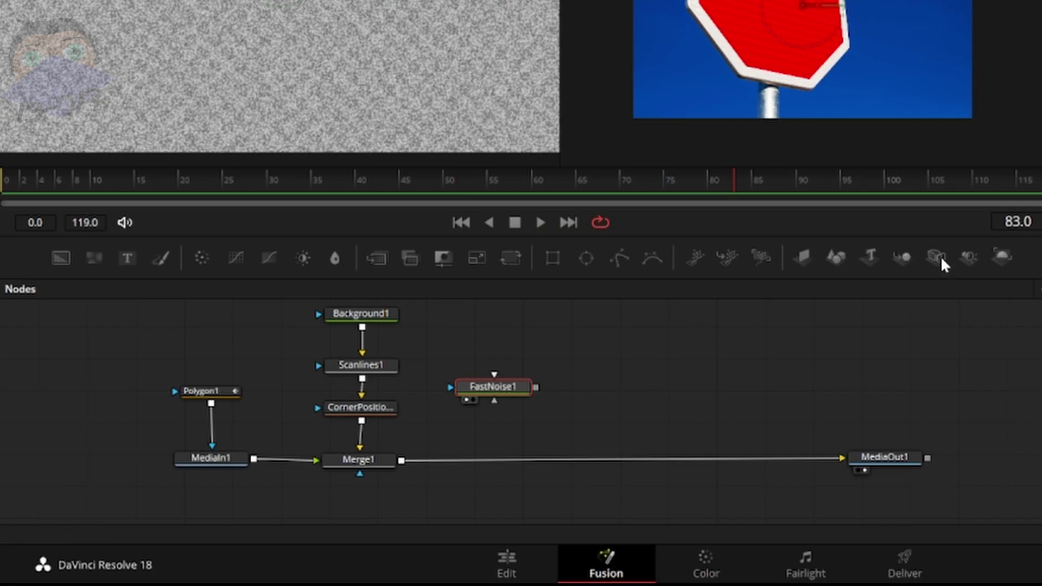
# Step: Move the background chain and Merge1 farther from MediaIn1 and place FastNoise1 in the gap beside Background1
pyautogui.moveTo(507, 388)
pyautogui.mouseDown()
pyautogui.moveTo(499, 415)
pyautogui.moveTo(509, 401)
pyautogui.mouseUp()
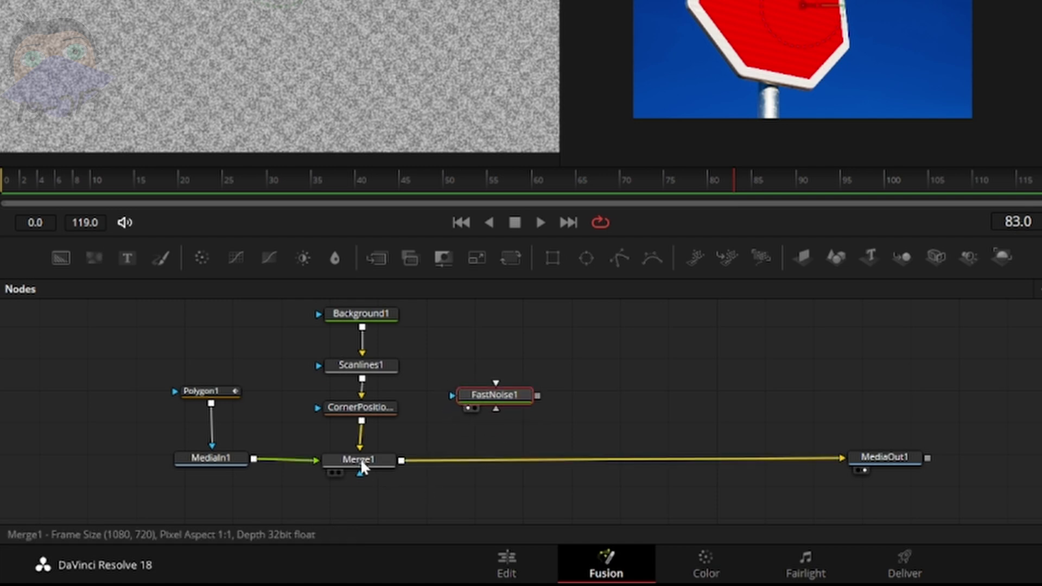
pyautogui.moveTo(430, 491); pyautogui.dragTo(486, 496)
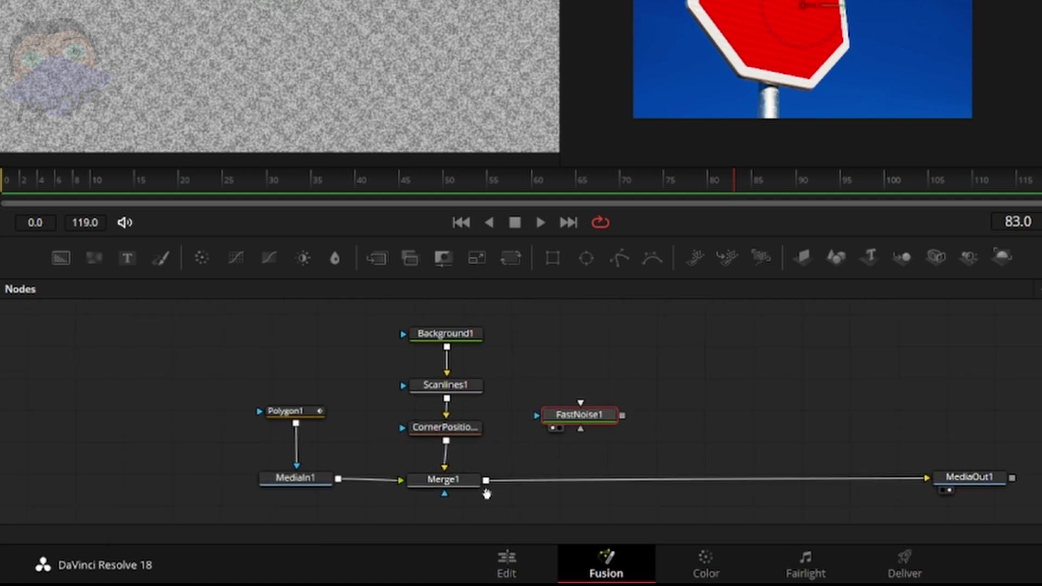
pyautogui.moveTo(573, 417); pyautogui.dragTo(270, 323)
pyautogui.moveTo(384, 315); pyautogui.dragTo(631, 478)
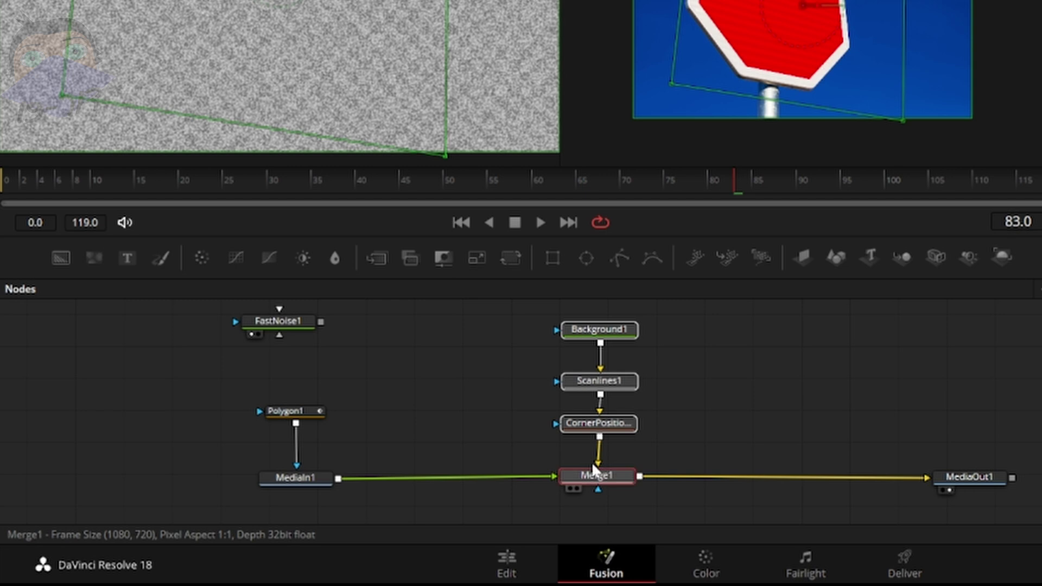
pyautogui.moveTo(481, 429); pyautogui.dragTo(389, 450)
pyautogui.moveTo(185, 343); pyautogui.dragTo(372, 365)
pyautogui.moveTo(371, 361); pyautogui.dragTo(371, 366)
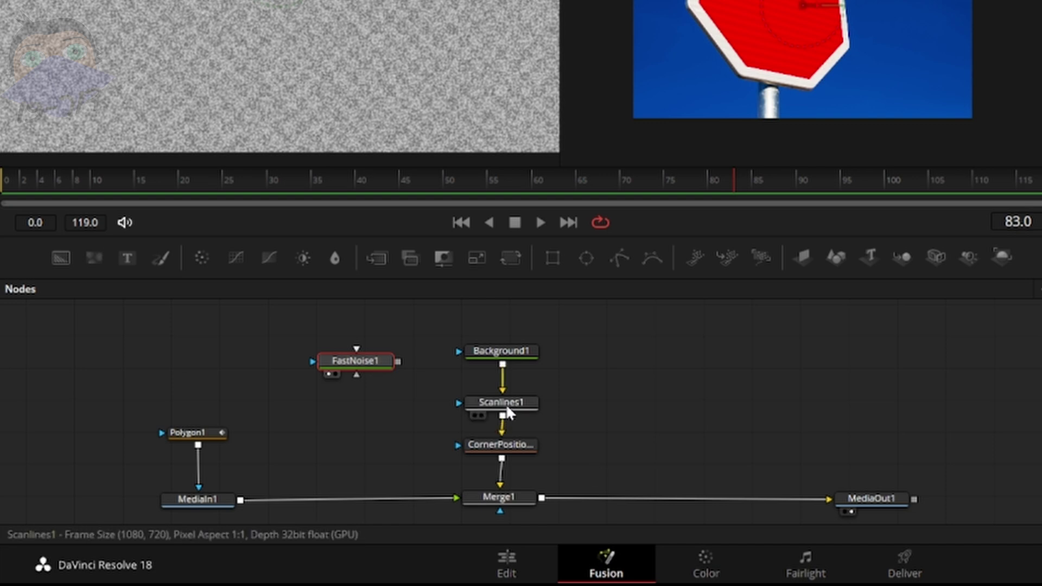
# Step: Open space between Scanlines1 and the Corner Positioner, merge FastNoise1 in between them, and align the nodes
pyautogui.moveTo(511, 408); pyautogui.dragTo(512, 393)
pyautogui.moveTo(510, 446)
pyautogui.mouseDown()
pyautogui.moveTo(516, 456)
pyautogui.moveTo(502, 461)
pyautogui.moveTo(512, 459)
pyautogui.mouseUp()
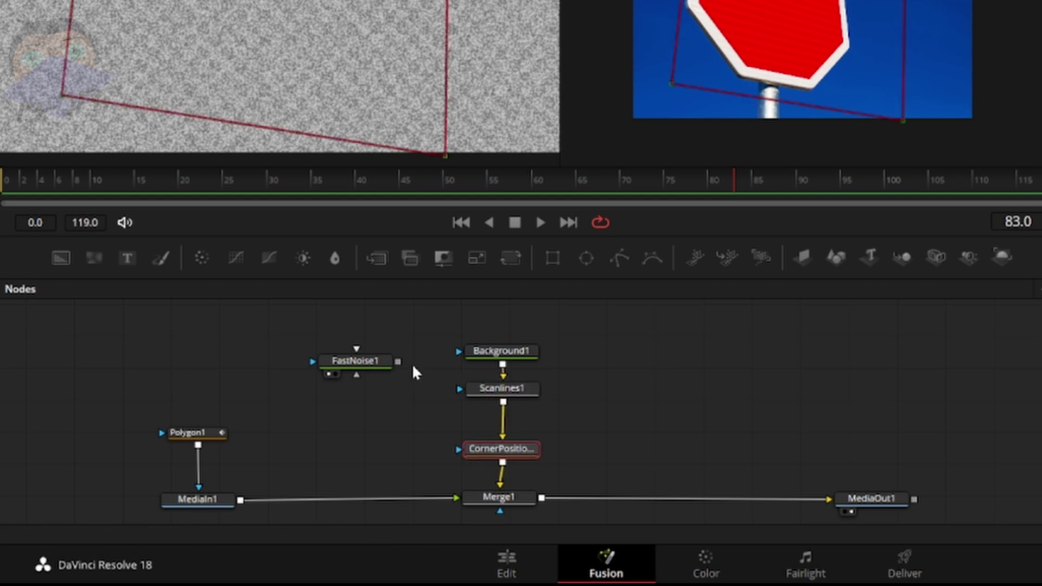
pyautogui.moveTo(371, 365); pyautogui.dragTo(630, 403)
pyautogui.moveTo(522, 454)
pyautogui.mouseDown()
pyautogui.moveTo(531, 442)
pyautogui.moveTo(519, 442)
pyautogui.mouseUp()
pyautogui.moveTo(506, 487); pyautogui.dragTo(513, 477)
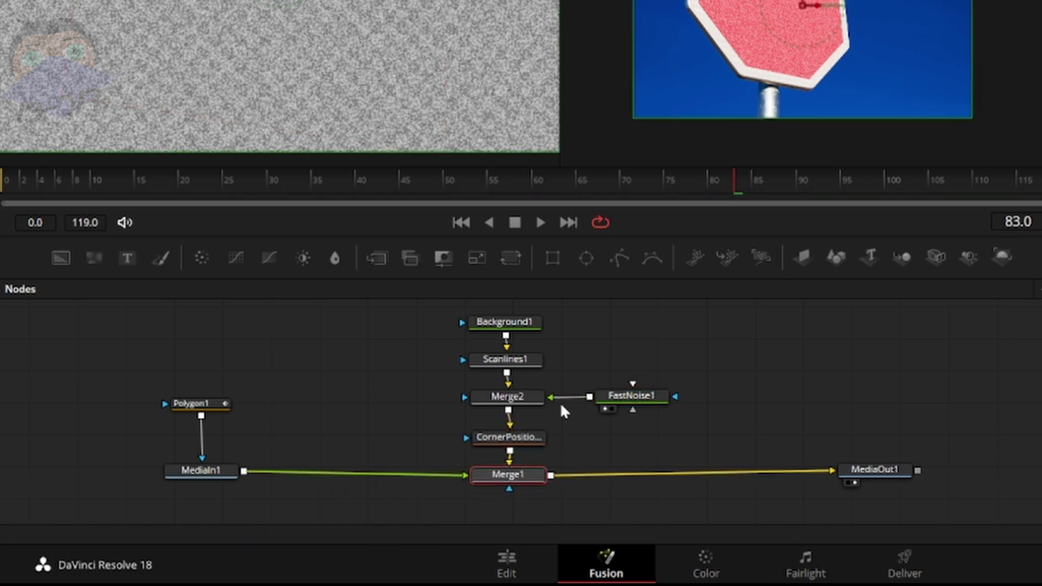
pyautogui.moveTo(636, 401); pyautogui.dragTo(631, 402)
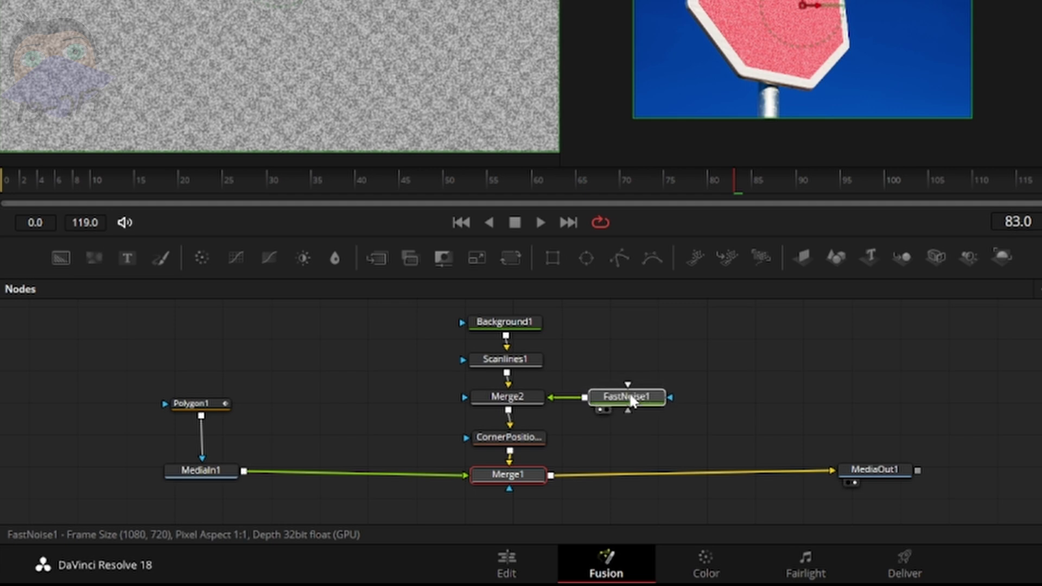
# Step: Try the apply modes of Merge2, from Screen through Geometric, to compare how the noise blends with the red
pyautogui.click(513, 401)
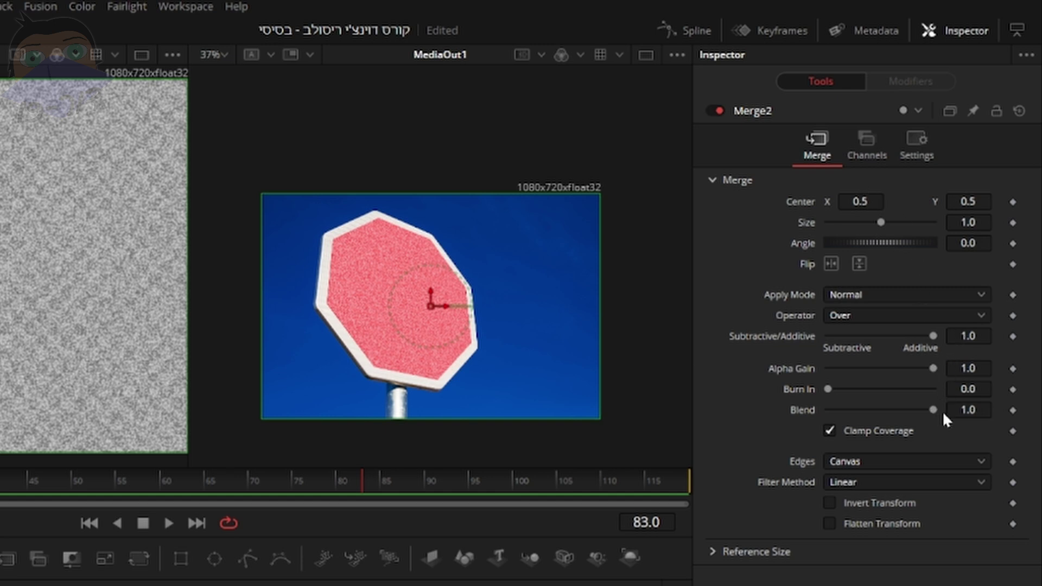
pyautogui.moveTo(935, 410); pyautogui.dragTo(958, 414)
pyautogui.click(868, 301)
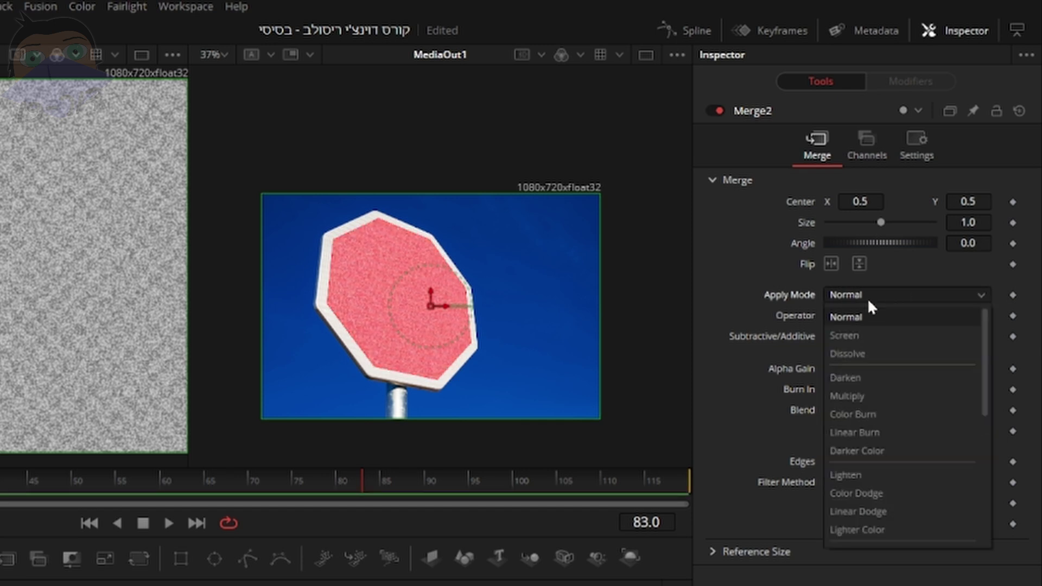
pyautogui.click(861, 334)
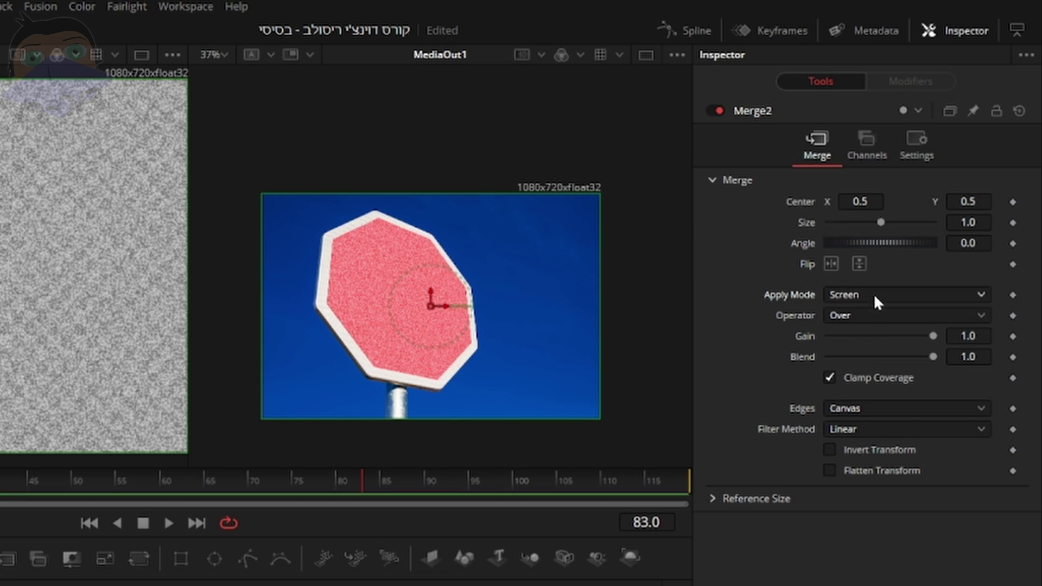
pyautogui.scroll(-1, 874, 293)
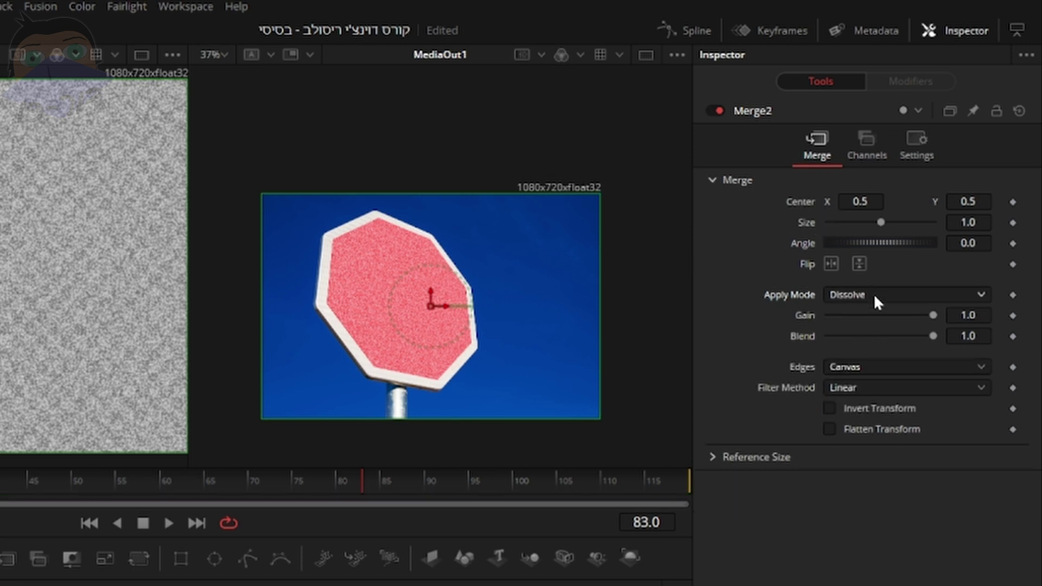
pyautogui.scroll(-7, 874, 293)
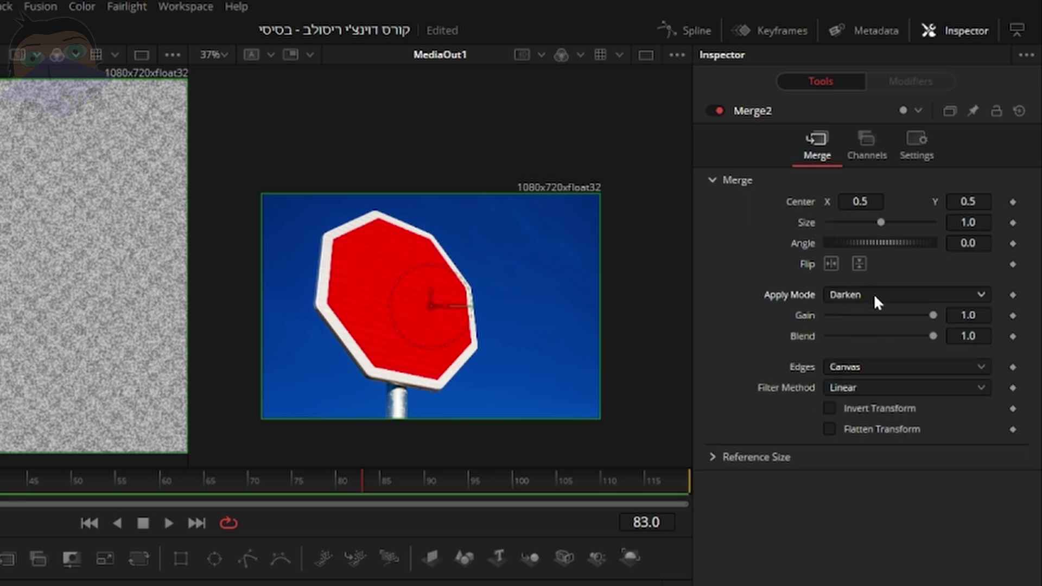
pyautogui.scroll(-2, 874, 293)
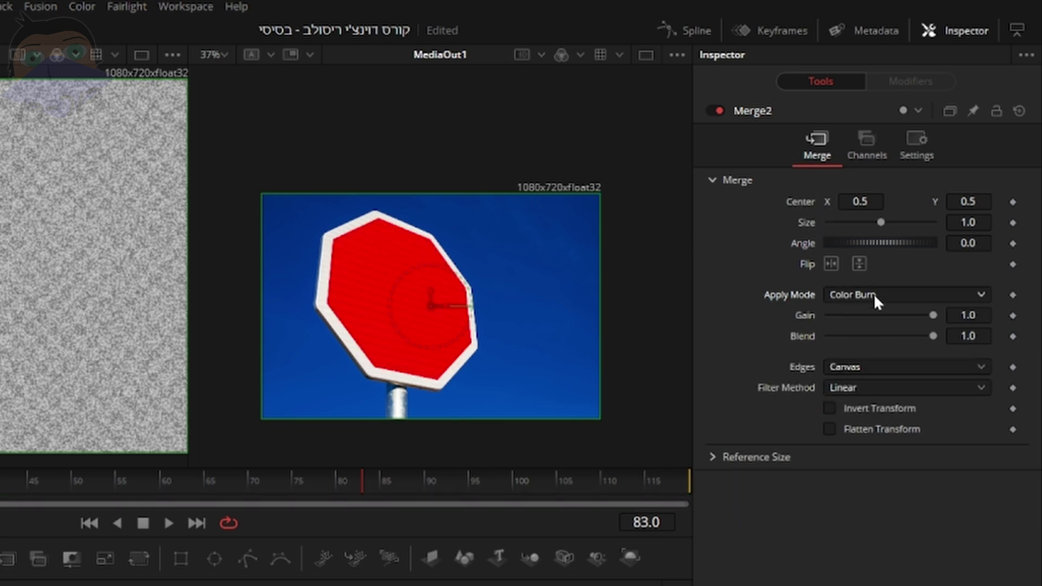
pyautogui.scroll(-1, 874, 295)
pyautogui.scroll(5, 383, 320)
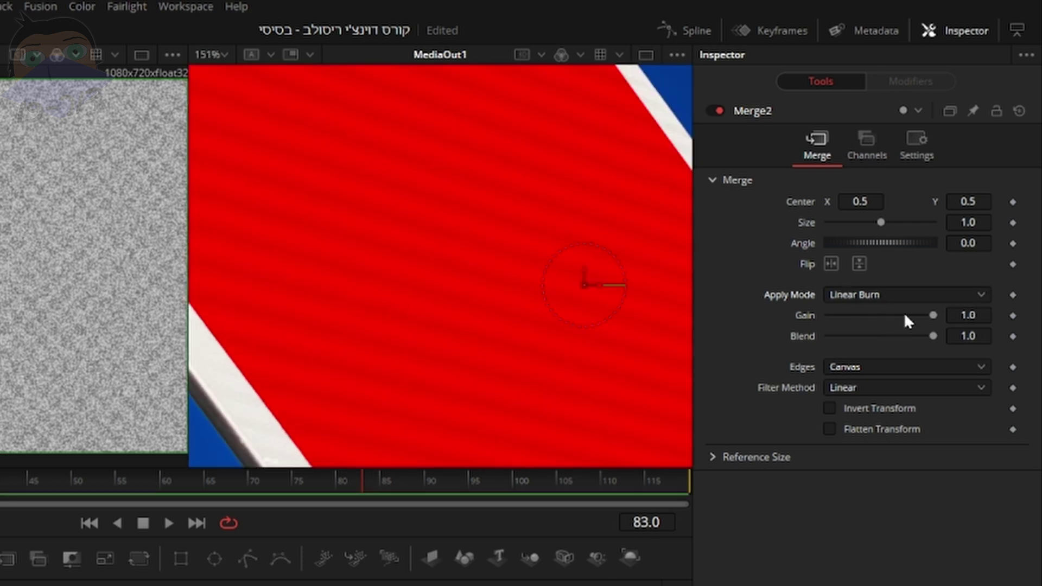
pyautogui.scroll(-4, 905, 315)
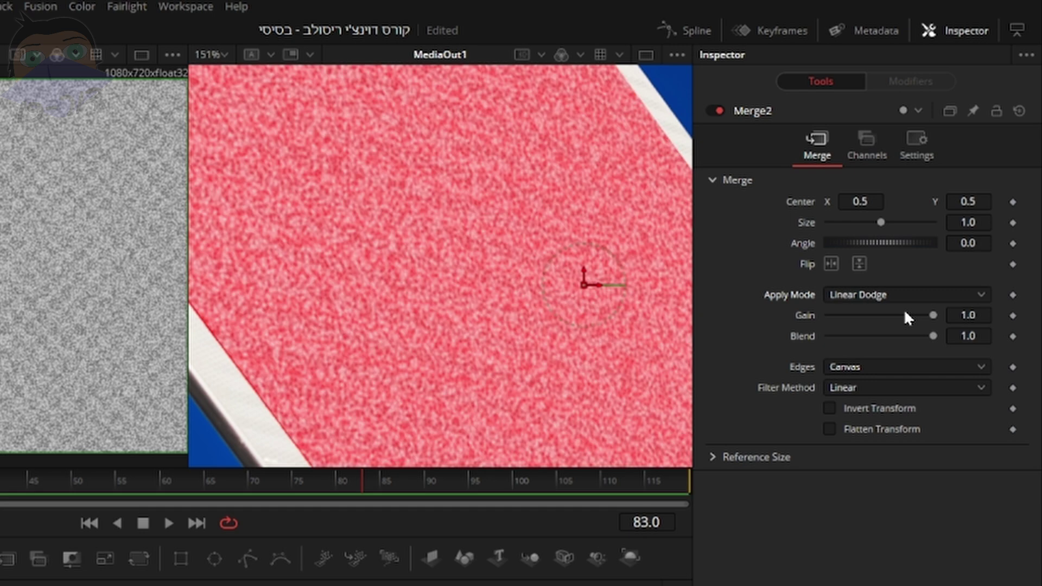
pyautogui.scroll(-5, 905, 314)
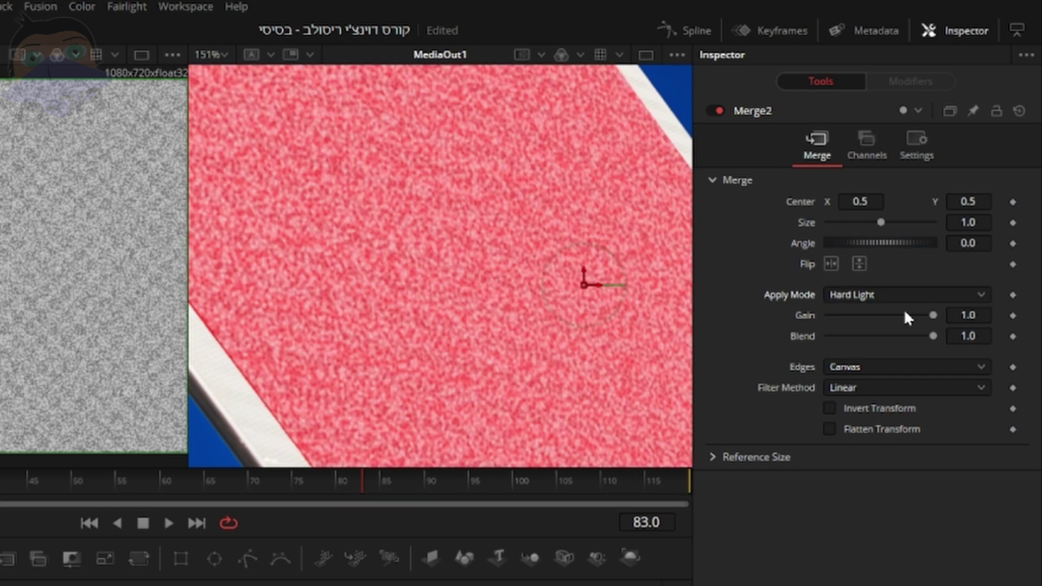
pyautogui.scroll(-5, 905, 314)
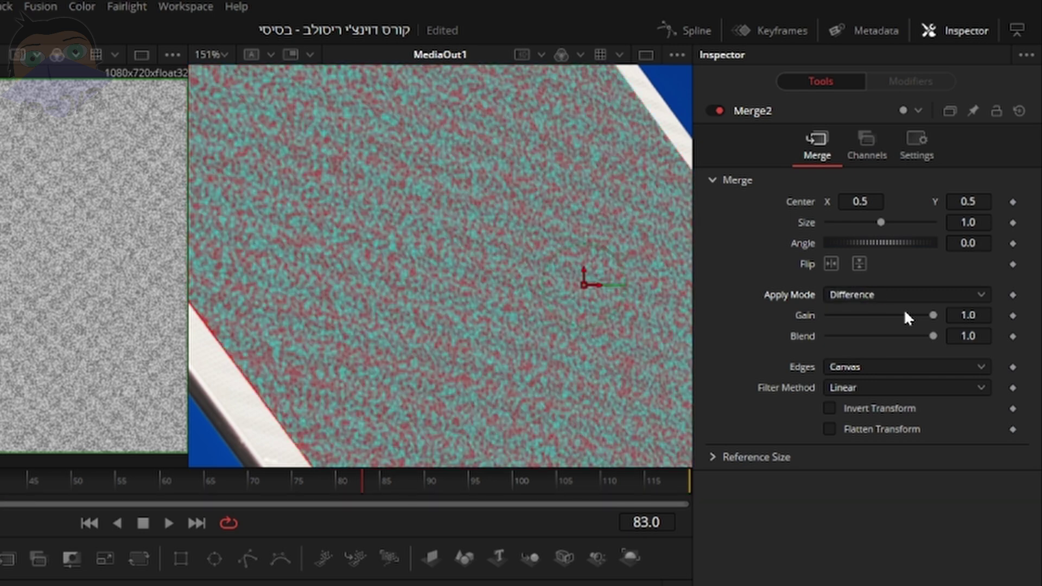
pyautogui.scroll(-3, 905, 314)
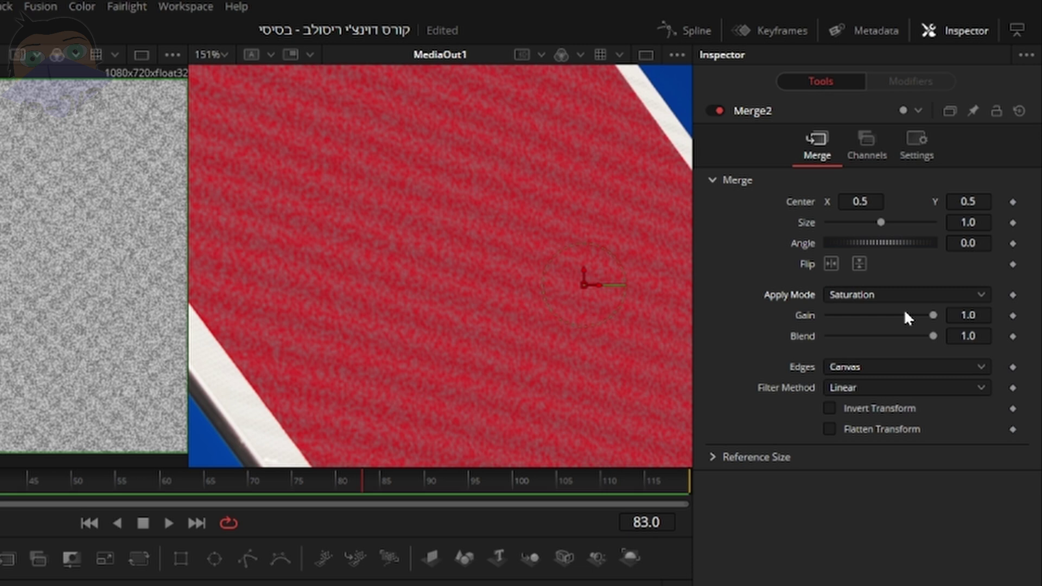
pyautogui.scroll(-3, 905, 314)
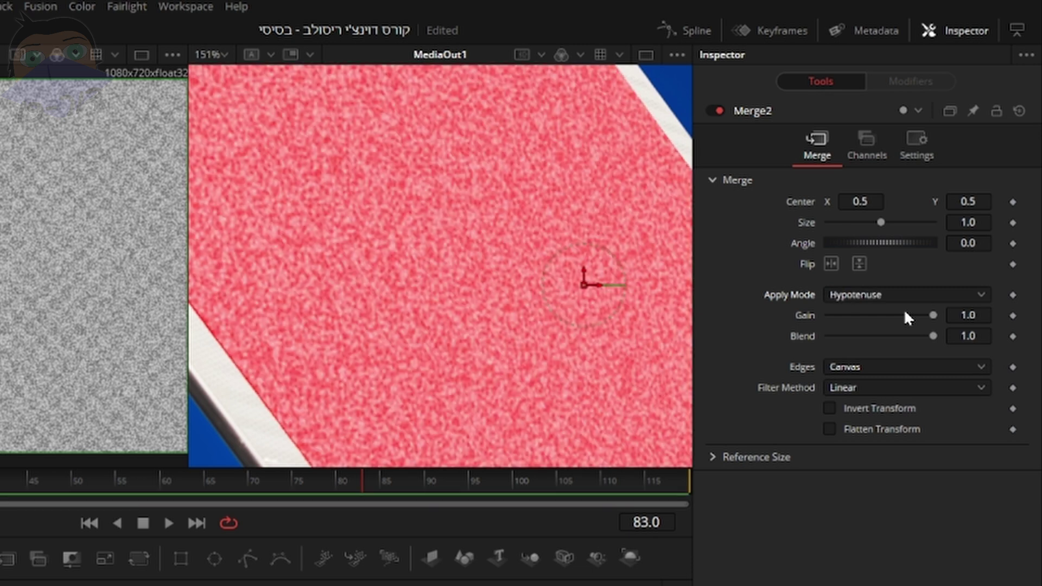
pyautogui.scroll(-1, 905, 314)
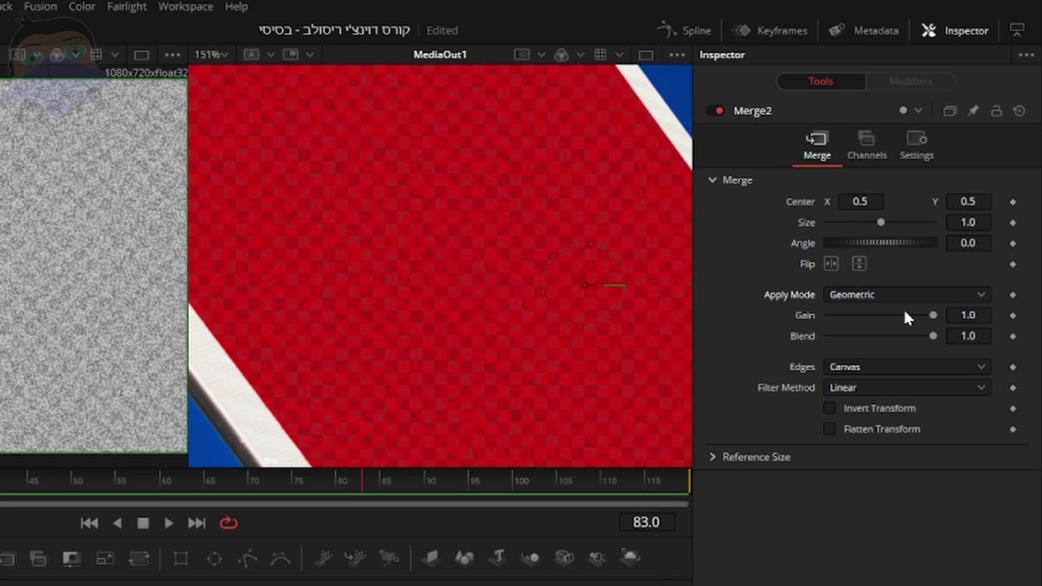
# Step: Set the apply mode of Merge2 to Saturation and reduce its gain to soften the noise
pyautogui.scroll(5, 905, 314)
pyautogui.scroll(-1, 905, 315)
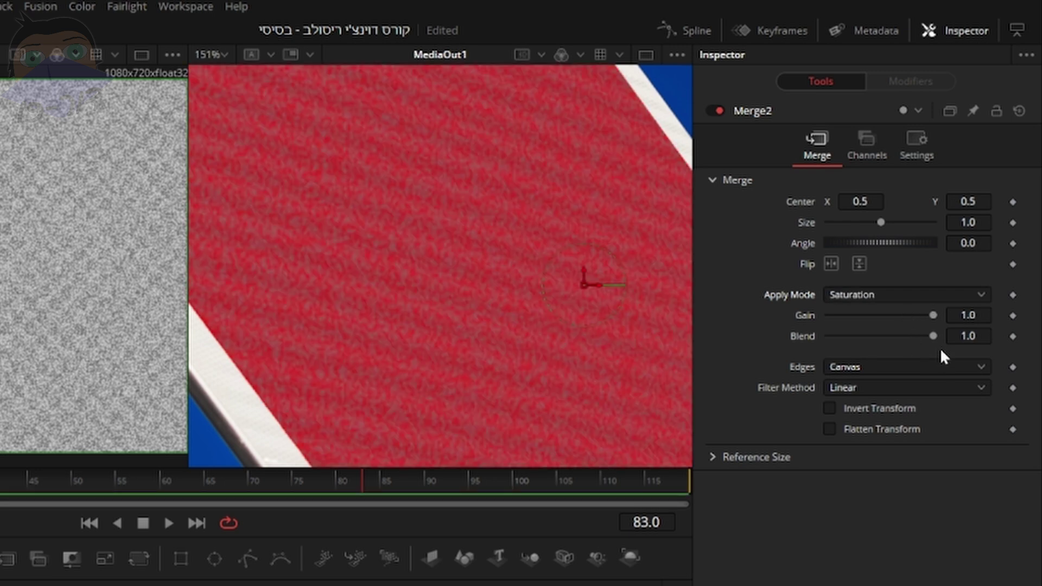
pyautogui.moveTo(934, 315); pyautogui.dragTo(856, 318)
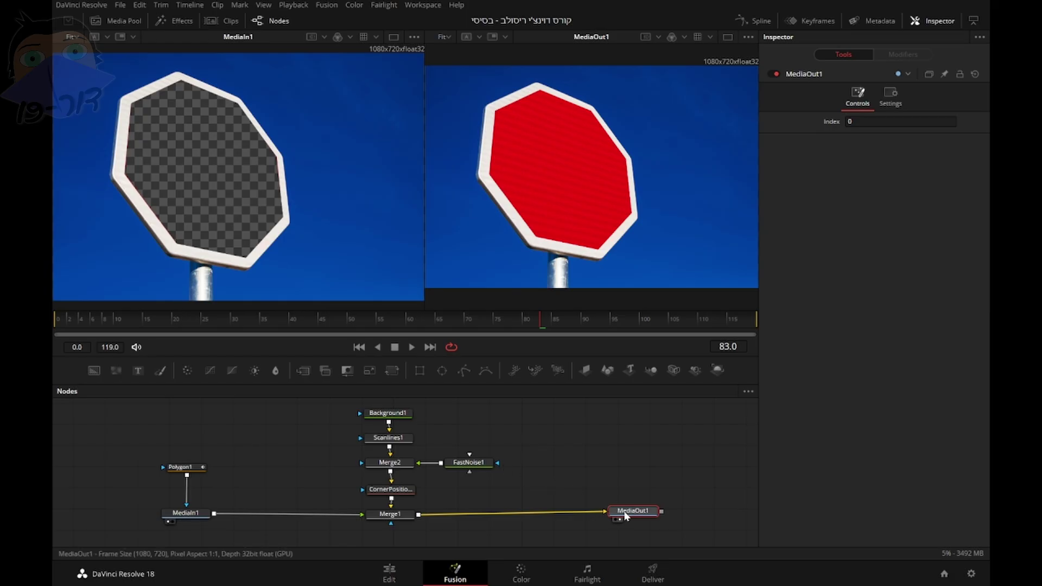
# Step: Move MediaOut1 farther away from Merge1 to free space between the two nodes
pyautogui.moveTo(634, 513); pyautogui.dragTo(702, 514)
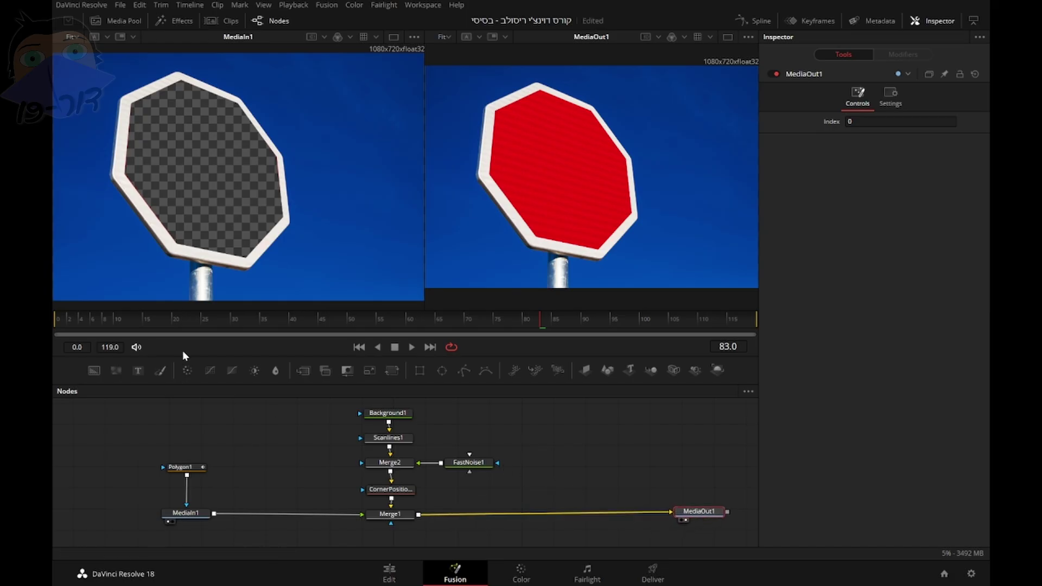
# Step: Add the masked-face logo from the media pool to the node graph and merge it over the output of Merge1
pyautogui.click(109, 21)
pyautogui.moveTo(196, 127); pyautogui.dragTo(552, 463)
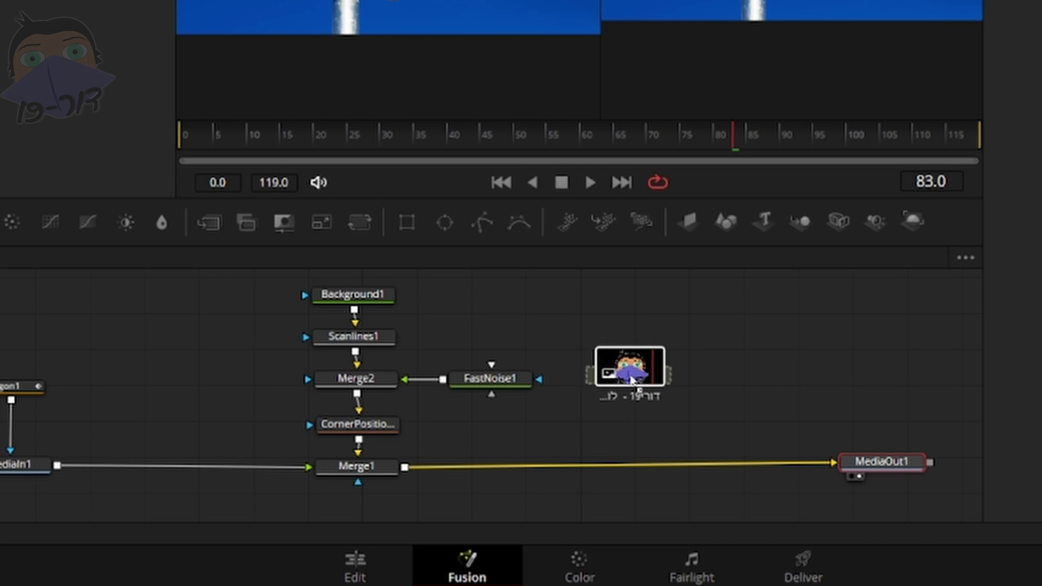
pyautogui.moveTo(633, 380); pyautogui.dragTo(412, 472)
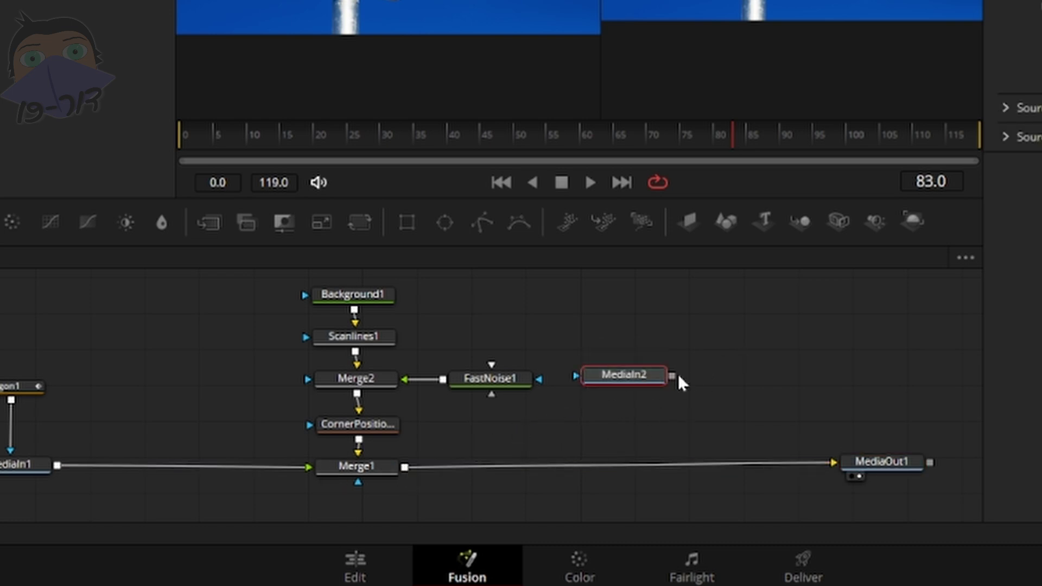
pyautogui.moveTo(675, 379); pyautogui.dragTo(408, 472)
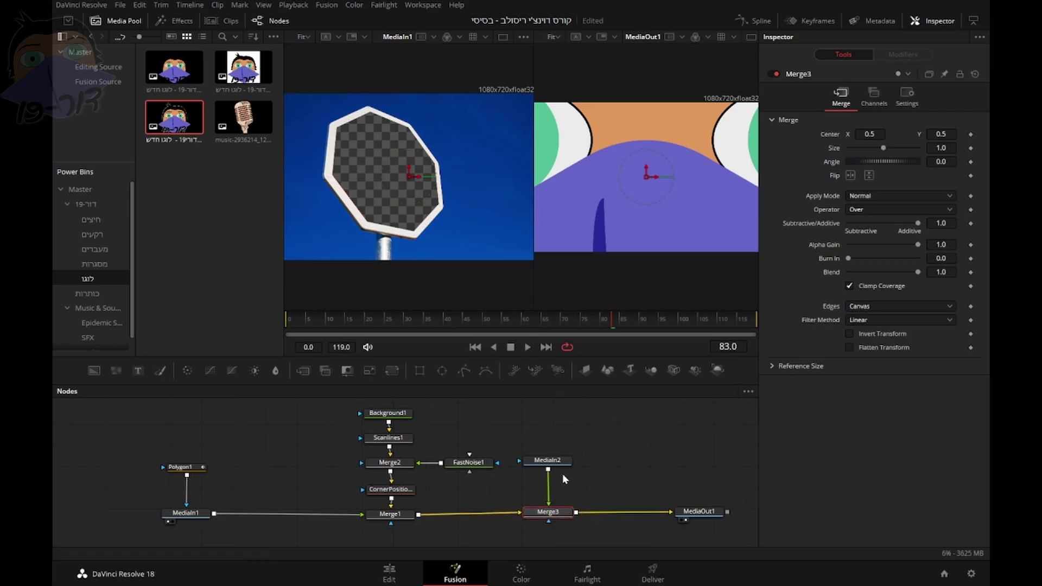
# Step: Space MediaIn2 away from Merge3, insert a Transform node between them, and set its size to 0.092
pyautogui.moveTo(557, 462); pyautogui.dragTo(554, 425)
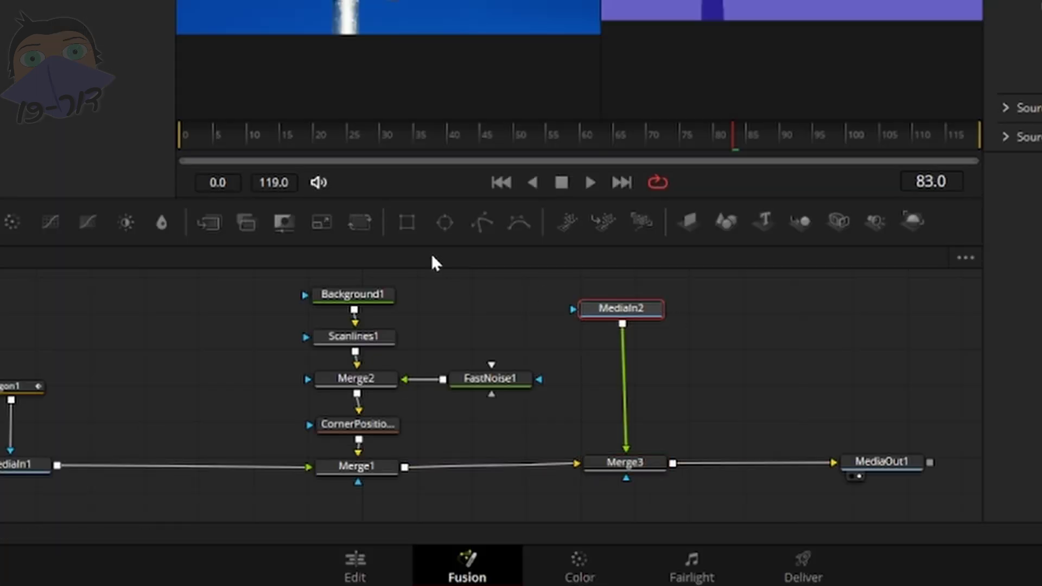
pyautogui.moveTo(360, 224); pyautogui.dragTo(625, 360)
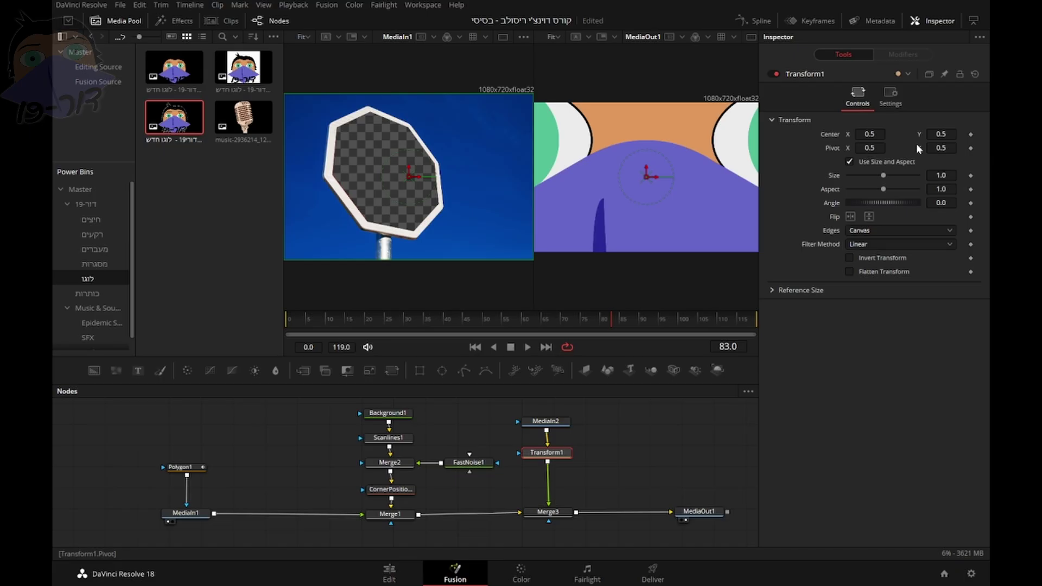
pyautogui.moveTo(936, 177); pyautogui.dragTo(896, 177)
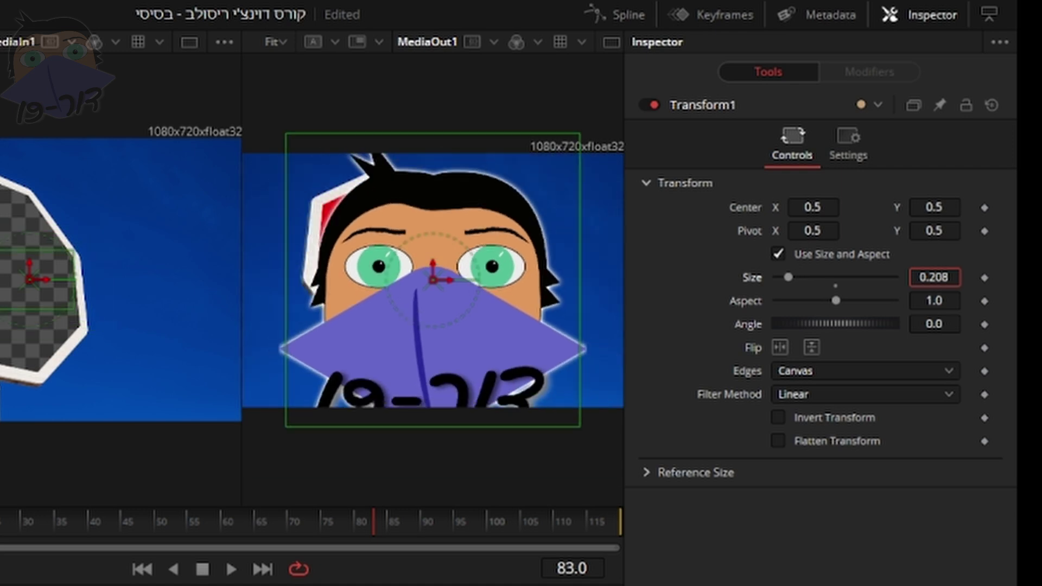
pyautogui.moveTo(935, 277); pyautogui.dragTo(916, 277)
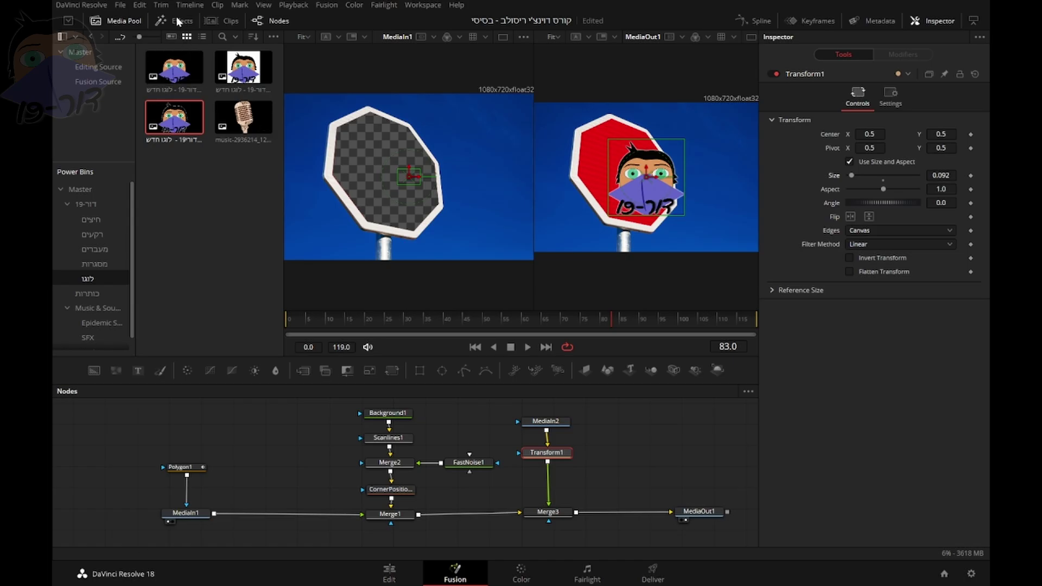
# Step: Insert and view a Corner Positioner ahead of Merge3, and pull Transform1 out of the logo's node chain
pyautogui.click(172, 20)
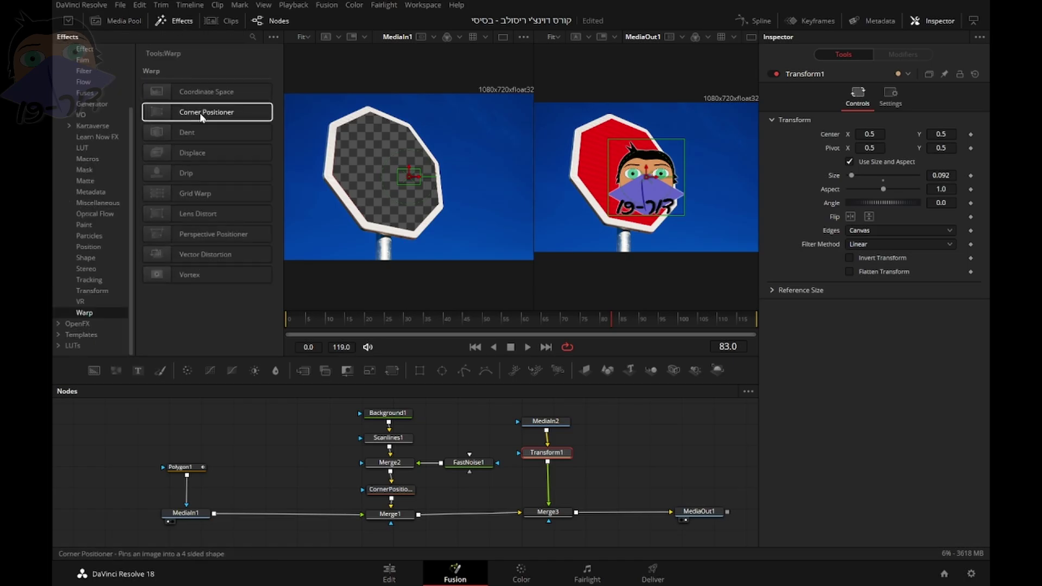
pyautogui.moveTo(183, 116); pyautogui.dragTo(548, 485)
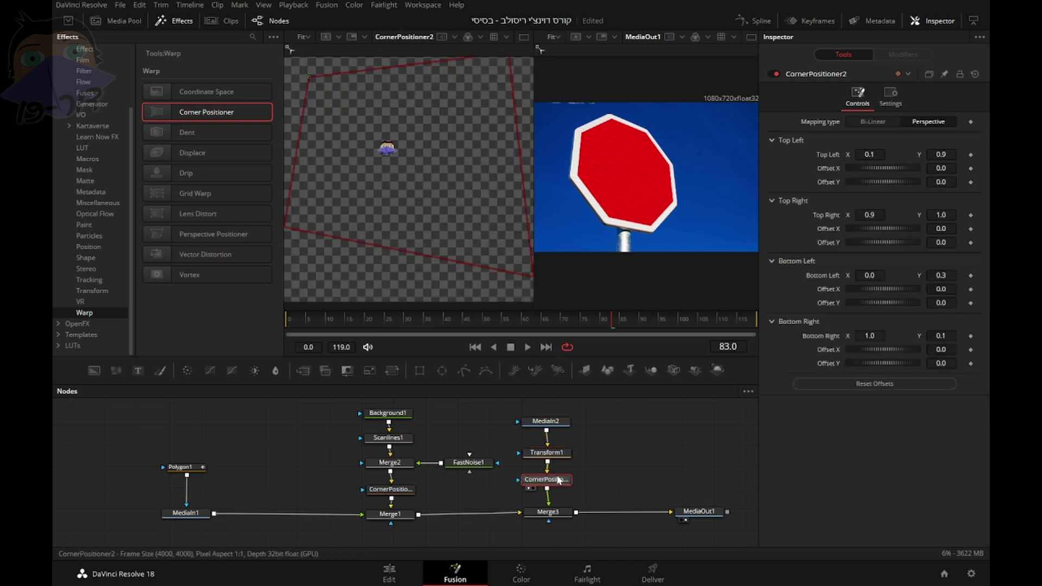
pyautogui.press('1')
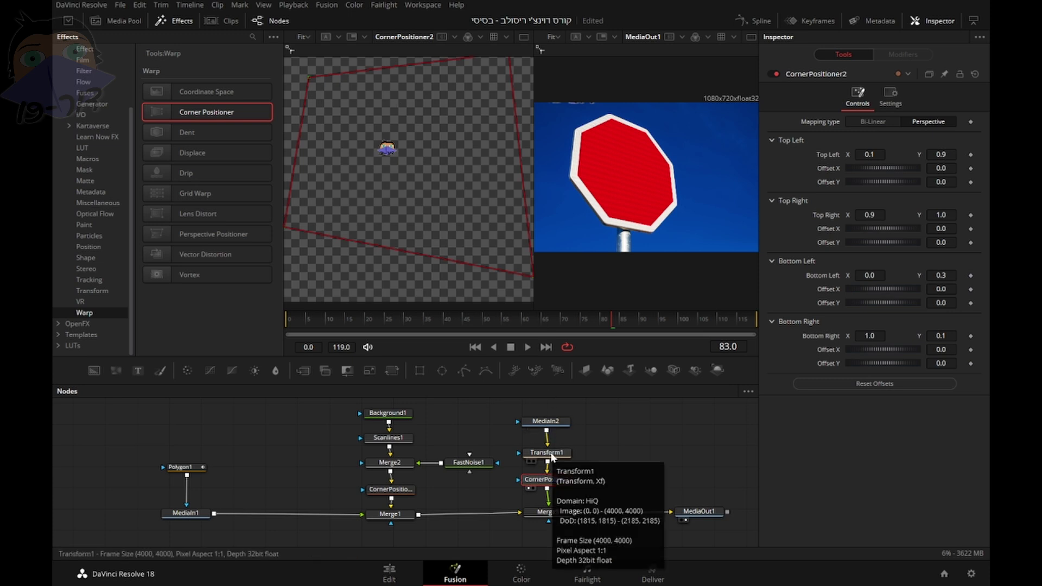
pyautogui.moveTo(552, 457); pyautogui.dragTo(660, 453)
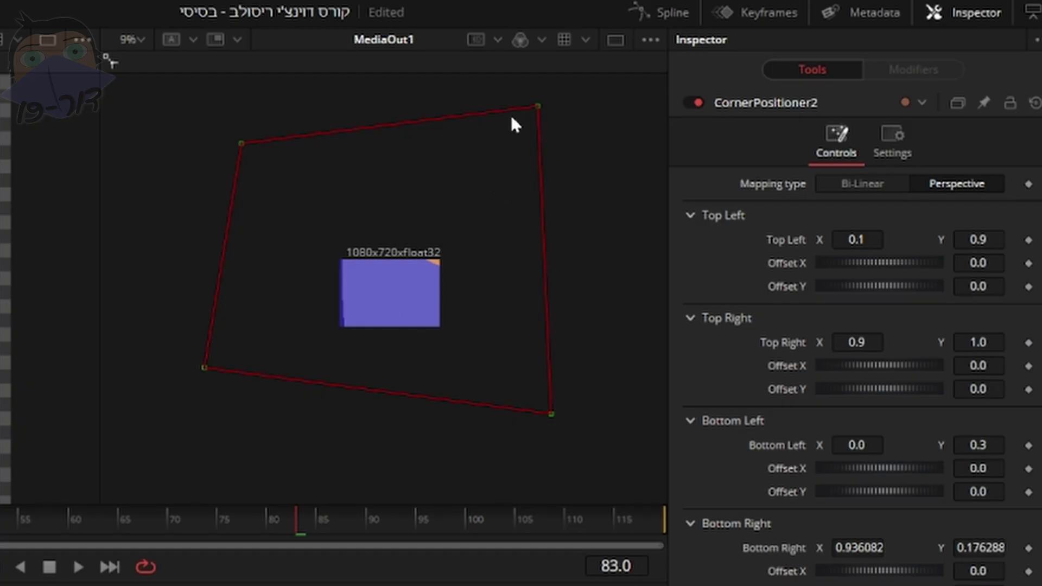
# Step: Bring the four corners of CornerPositioner2 in from outside the frame so the logo sits over the upper part of the sign
pyautogui.moveTo(540, 109); pyautogui.dragTo(261, 205)
pyautogui.moveTo(241, 142); pyautogui.dragTo(353, 273)
pyautogui.moveTo(537, 105); pyautogui.dragTo(411, 263)
pyautogui.moveTo(550, 414); pyautogui.dragTo(424, 308)
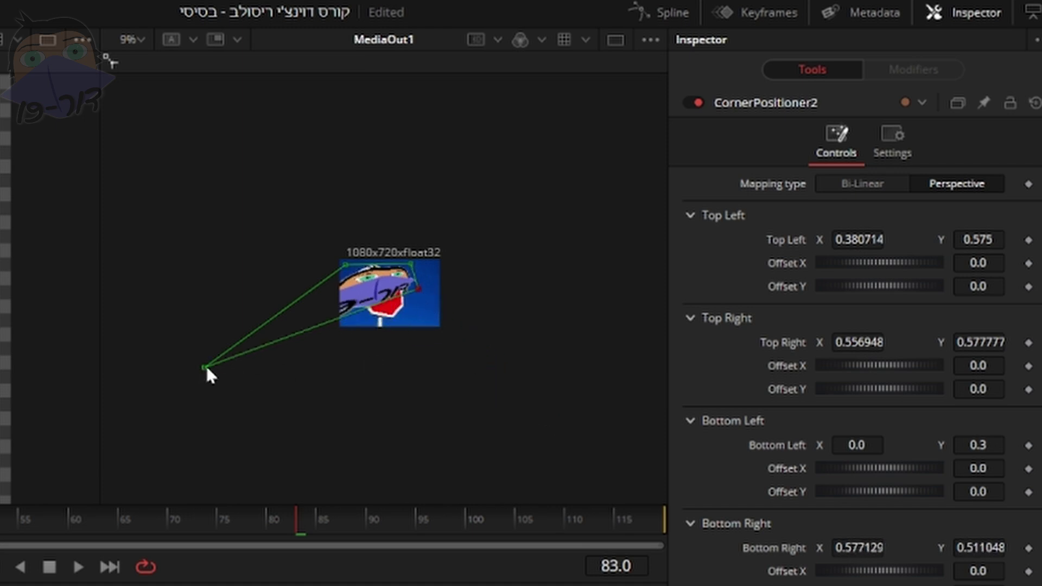
pyautogui.moveTo(205, 367); pyautogui.dragTo(373, 296)
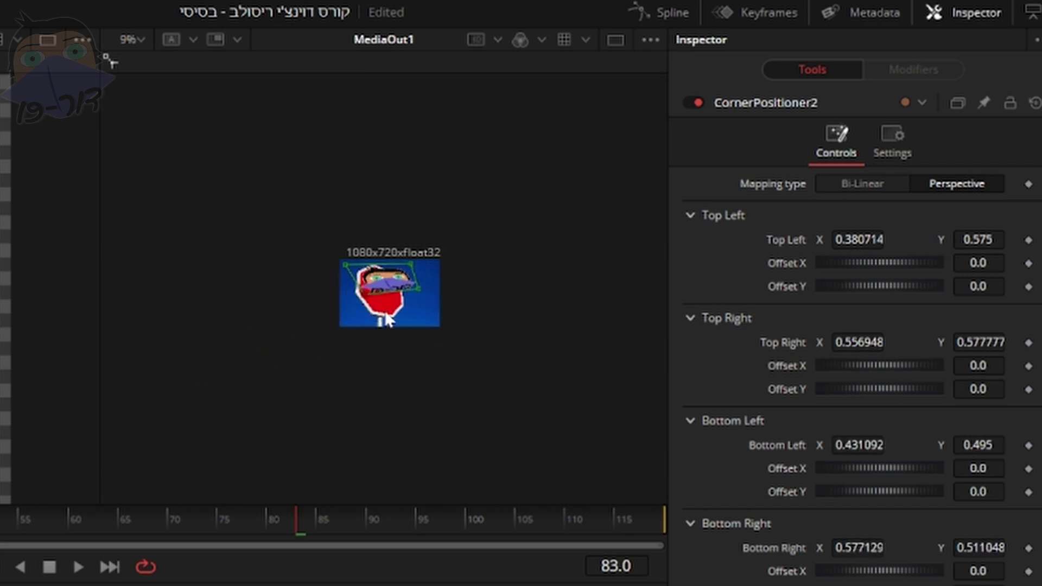
pyautogui.hotkey('ctrl', 'f')
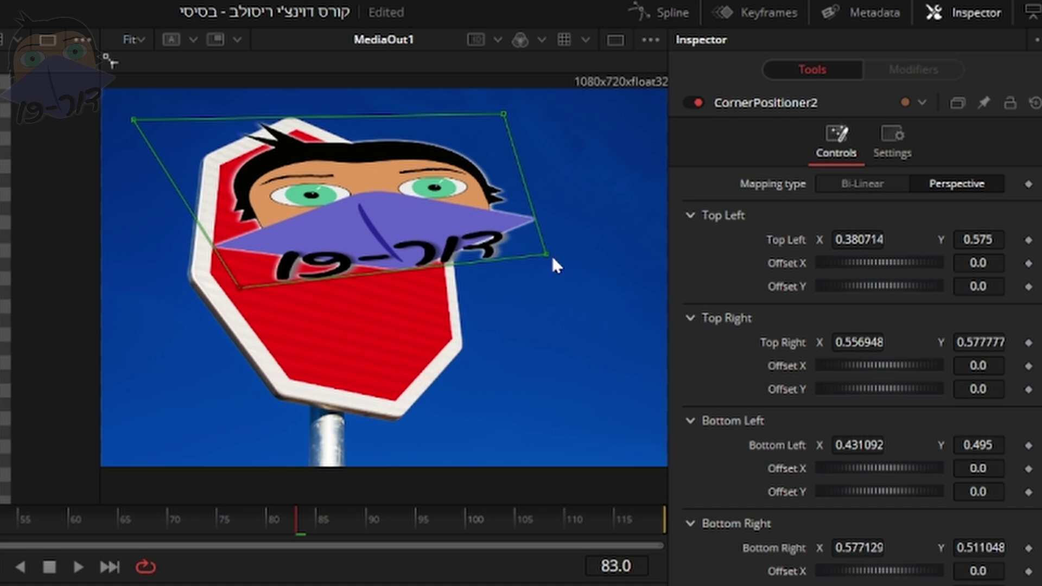
# Step: Lower the logo's bottom corners around the sign, to about 0.395, 0.452 for Bottom Left and 0.552, 0.424 for Bottom Right
pyautogui.moveTo(551, 255); pyautogui.dragTo(490, 393)
pyautogui.moveTo(238, 287); pyautogui.dragTo(166, 364)
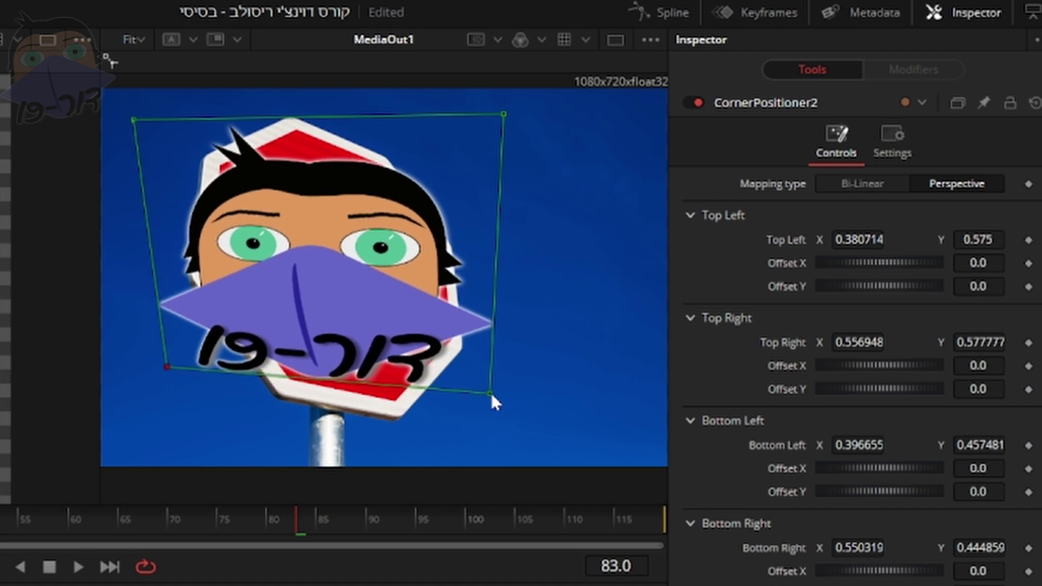
pyautogui.moveTo(492, 396); pyautogui.dragTo(481, 440)
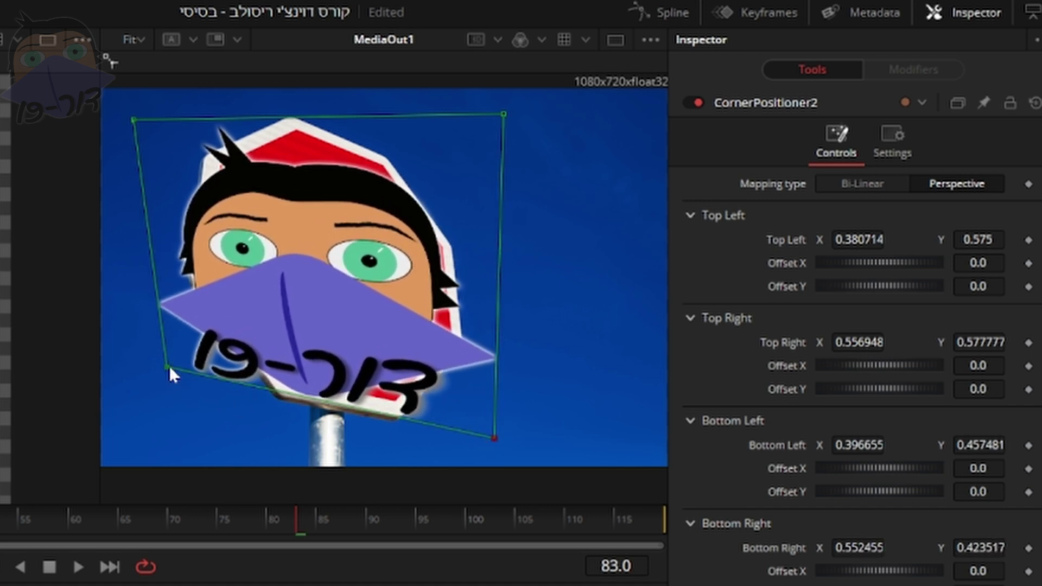
pyautogui.moveTo(168, 367); pyautogui.dragTo(163, 378)
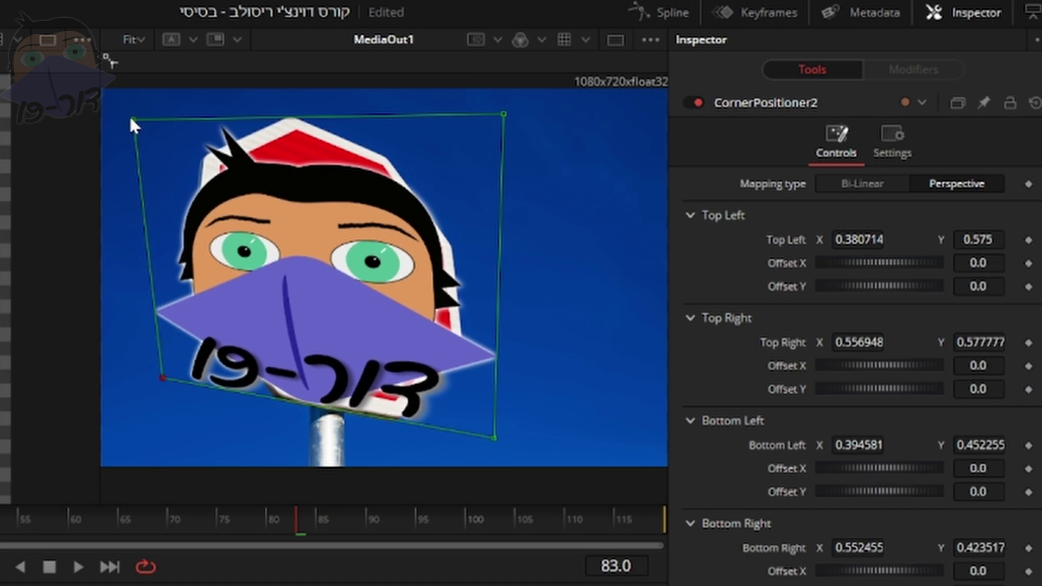
# Step: Tilt the logo's upper edge to the sign's perspective, with Top Left at about 0.402, 0.600 and Top Right at about 0.560, 0.532
pyautogui.moveTo(132, 119); pyautogui.dragTo(170, 79)
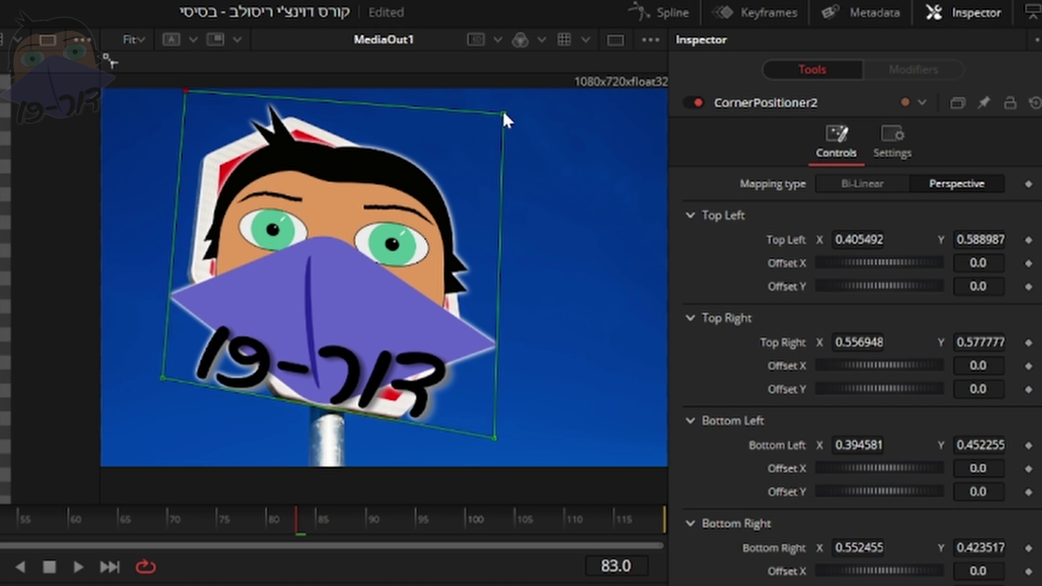
pyautogui.moveTo(503, 113); pyautogui.dragTo(504, 213)
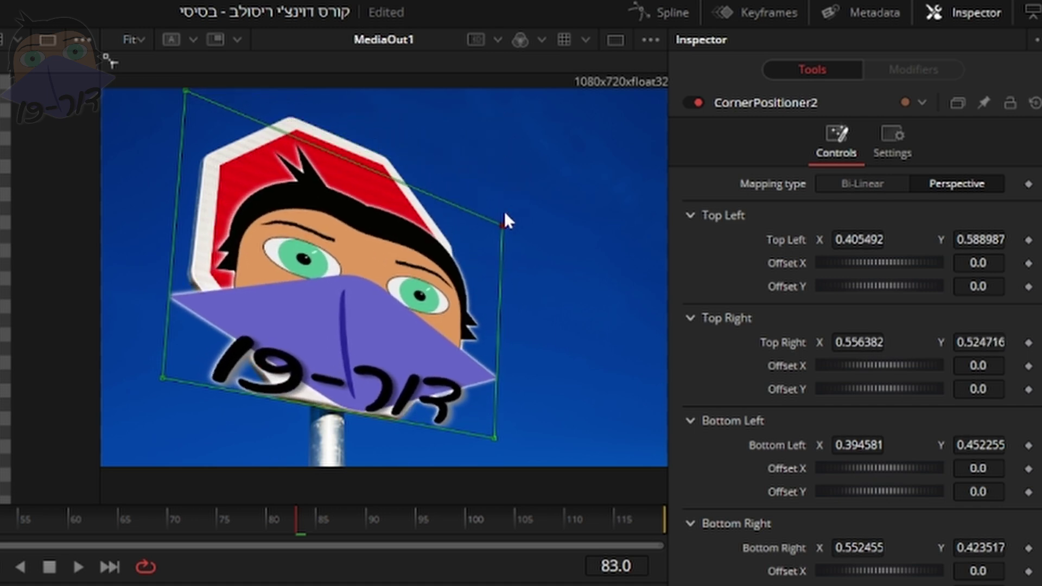
pyautogui.moveTo(185, 91); pyautogui.dragTo(184, 46)
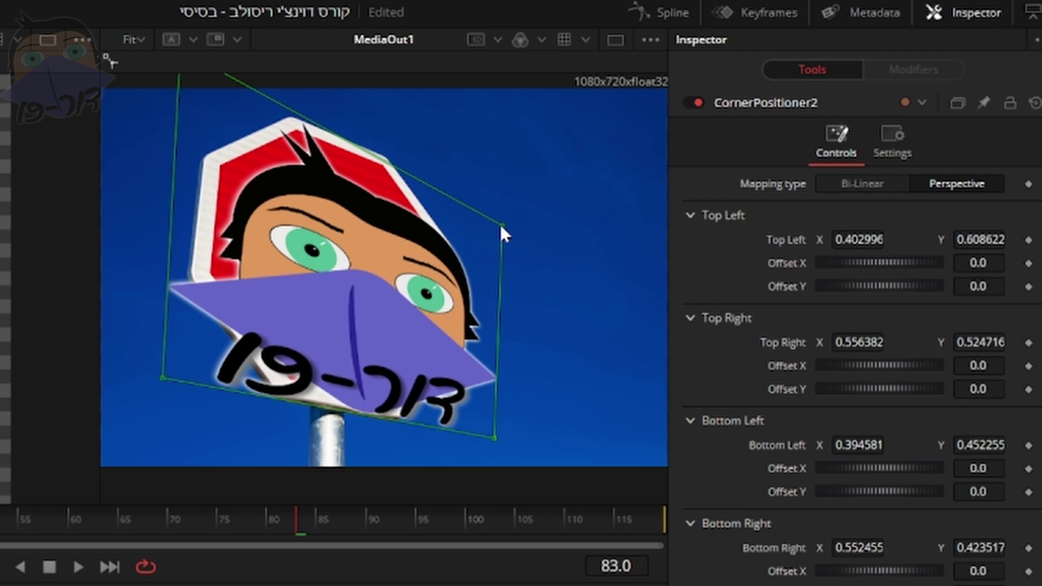
pyautogui.moveTo(501, 225); pyautogui.dragTo(517, 169)
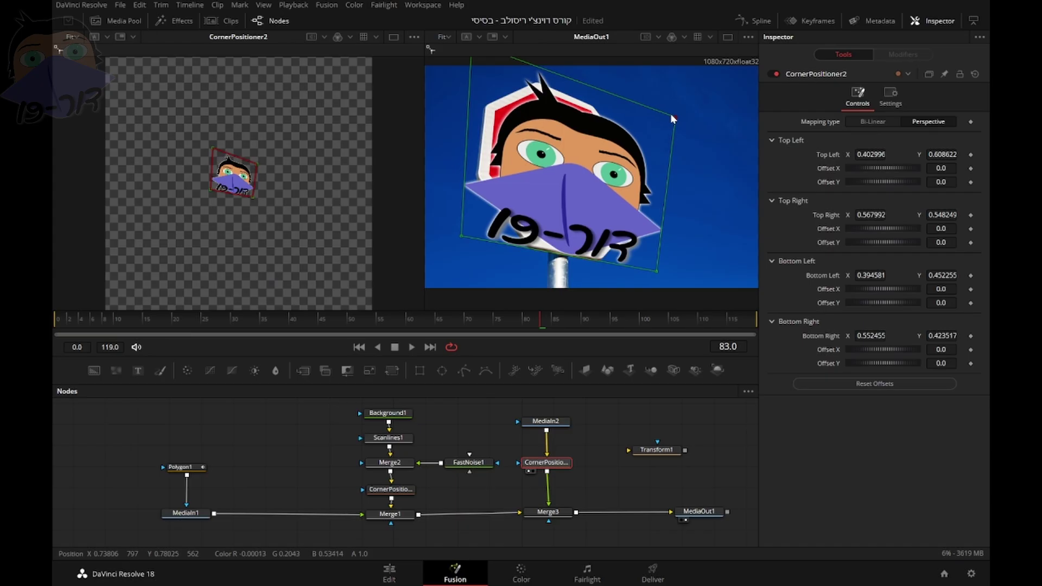
pyautogui.moveTo(671, 115); pyautogui.dragTo(668, 132)
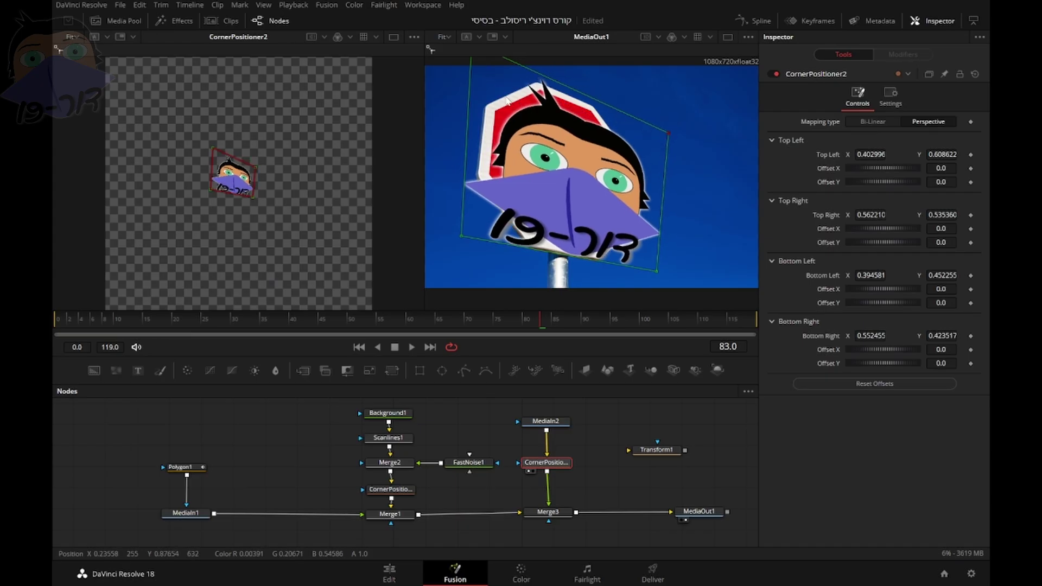
pyautogui.moveTo(507, 98); pyautogui.dragTo(520, 133)
pyautogui.moveTo(484, 78); pyautogui.dragTo(483, 85)
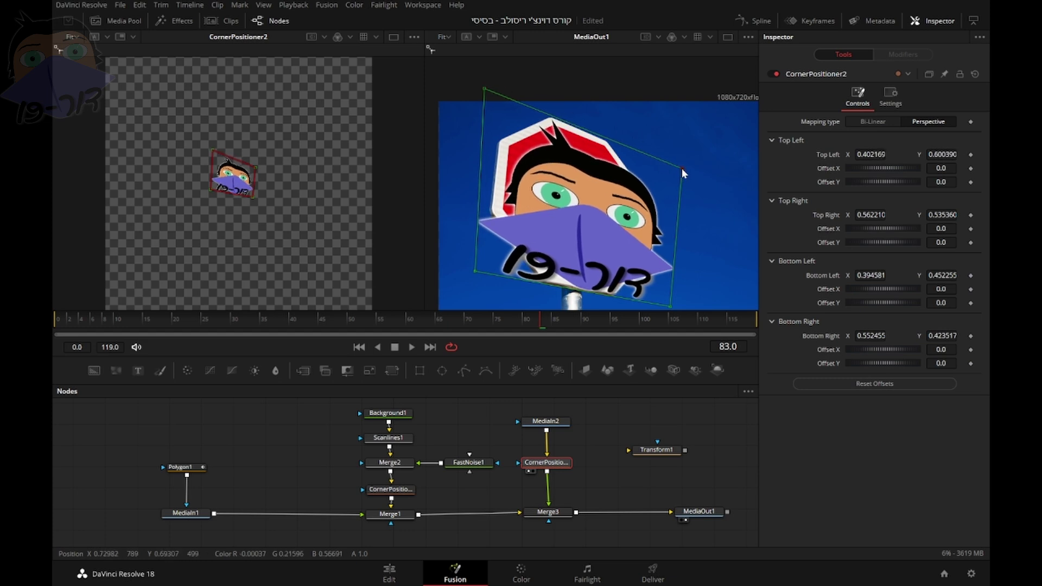
pyautogui.moveTo(682, 168); pyautogui.dragTo(678, 176)
# Step: Narrow the logo by moving Bottom Right inward to X about 0.540 and Top Right to X about 0.531
pyautogui.scroll(-2, 677, 174)
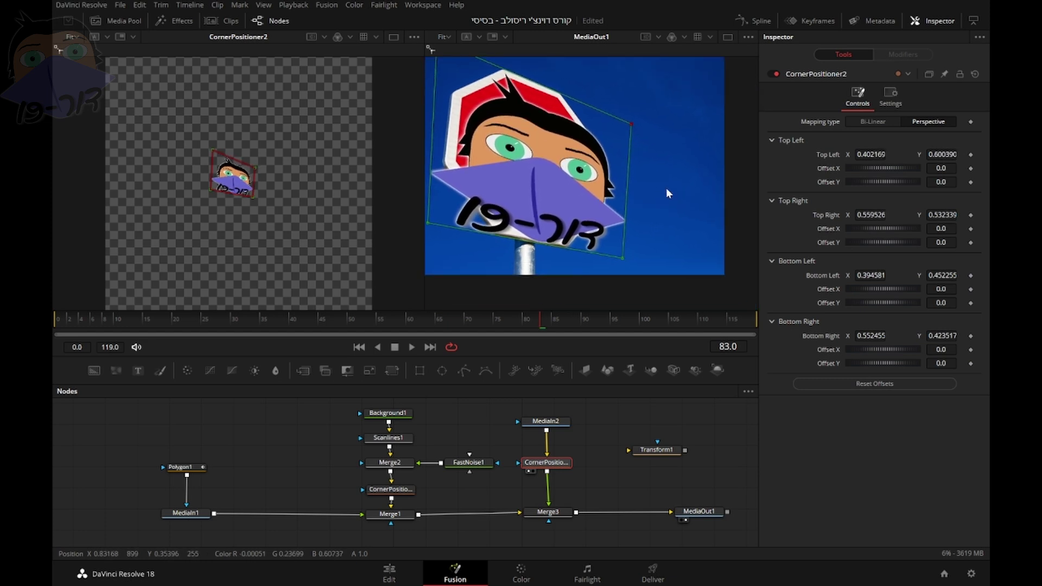
pyautogui.moveTo(655, 111); pyautogui.dragTo(609, 242)
pyautogui.moveTo(629, 123); pyautogui.dragTo(605, 111)
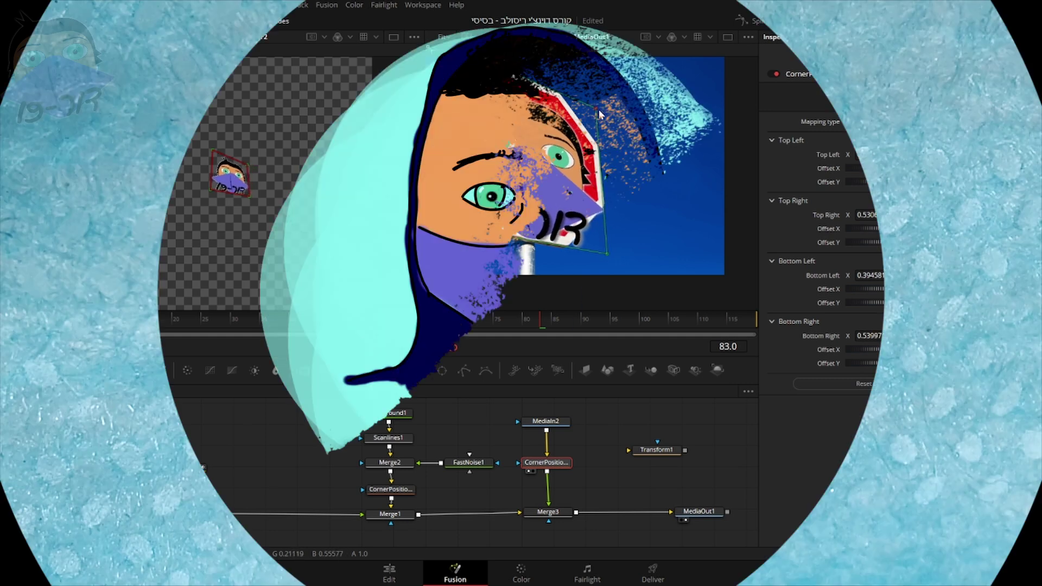
# Step: Insert Transform1 between CornerPositioner2 and Merge3, set its size to 0.67, and nudge its center to place the logo on the red face
pyautogui.click(641, 451)
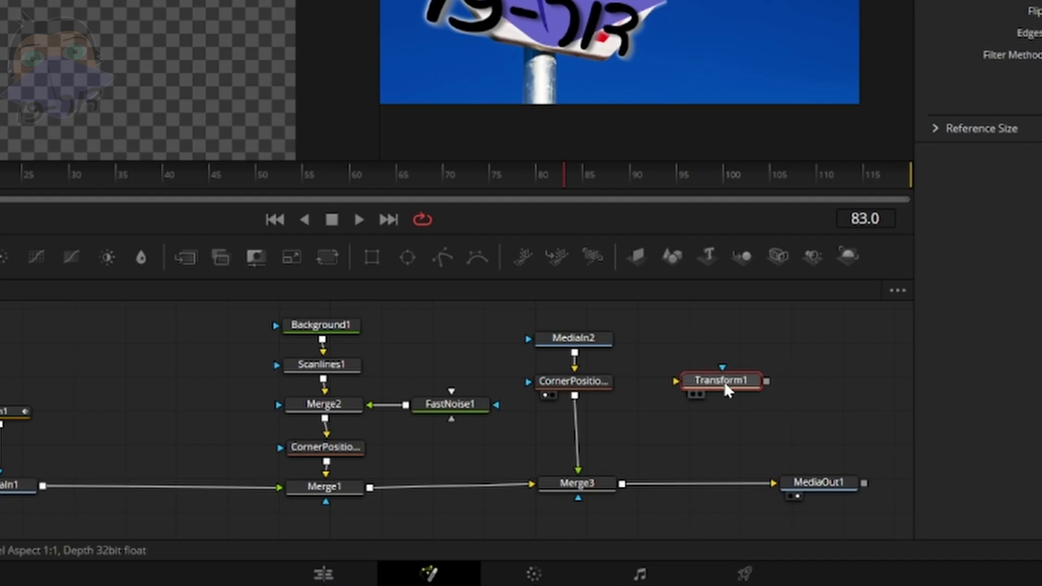
pyautogui.moveTo(725, 389); pyautogui.dragTo(592, 436)
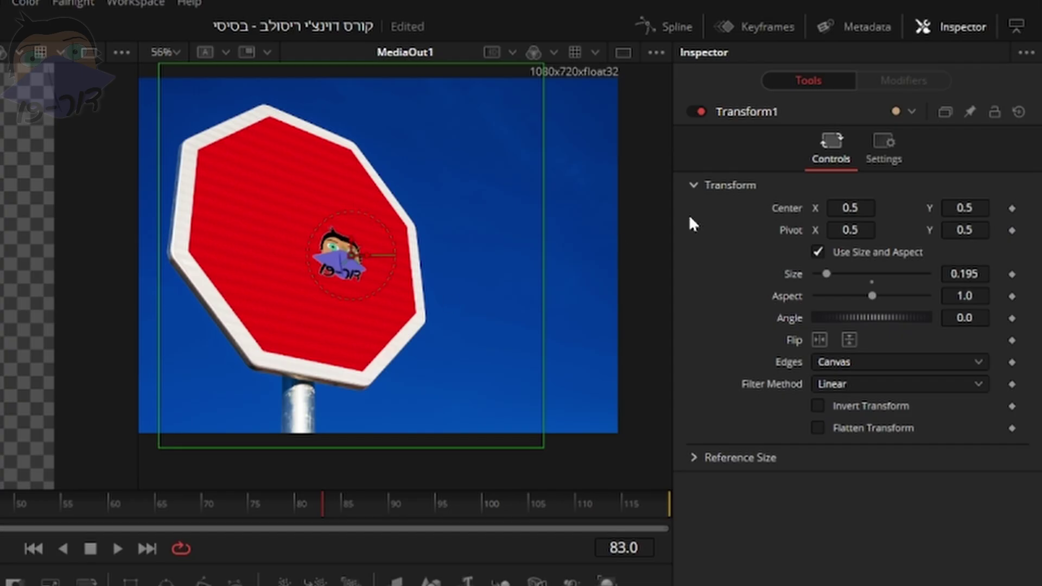
pyautogui.moveTo(826, 275); pyautogui.dragTo(853, 275)
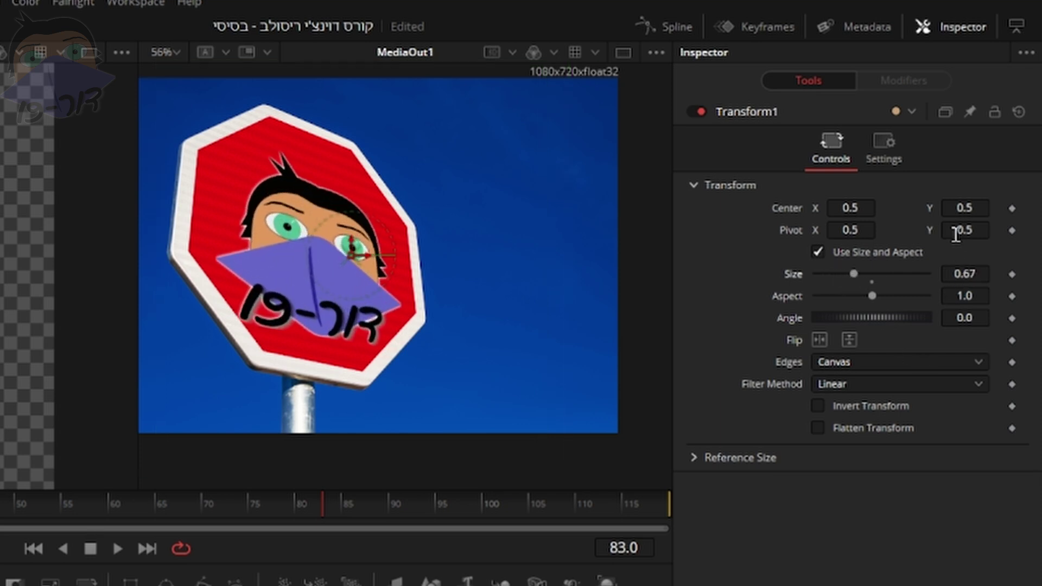
pyautogui.moveTo(965, 208); pyautogui.dragTo(949, 212)
pyautogui.moveTo(857, 210); pyautogui.dragTo(860, 211)
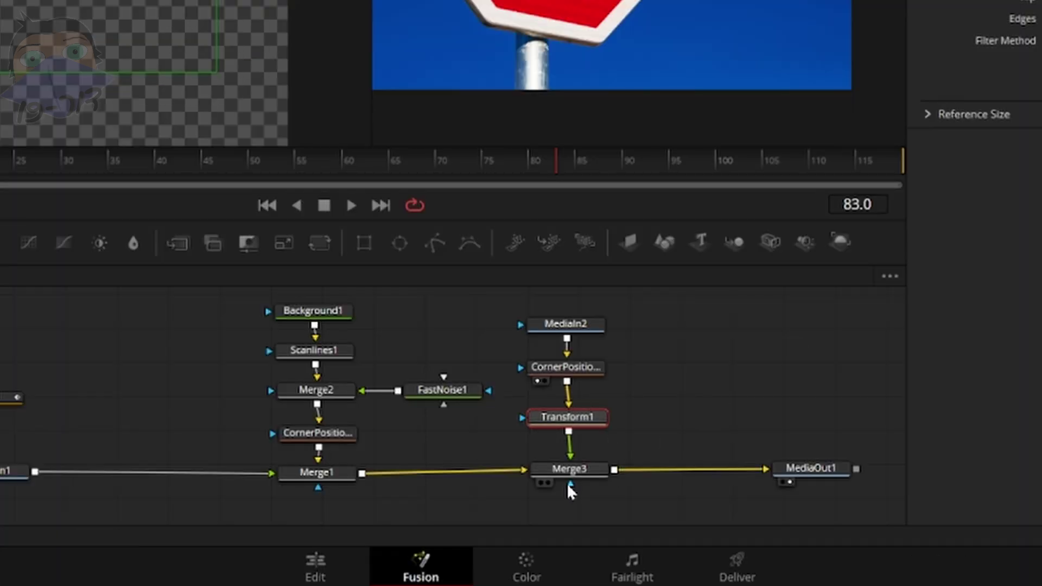
# Step: Blend the logo into the sign by setting Merge3's Burn In to 0.236 and Blend to 0.819, and fine-tune its Alpha Gain
pyautogui.click(575, 471)
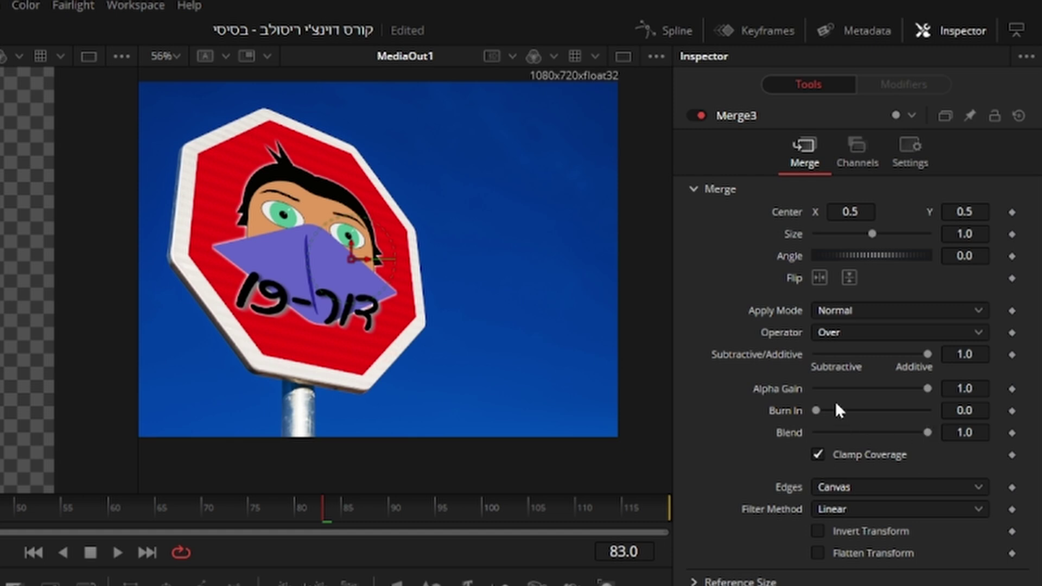
pyautogui.moveTo(817, 411); pyautogui.dragTo(843, 411)
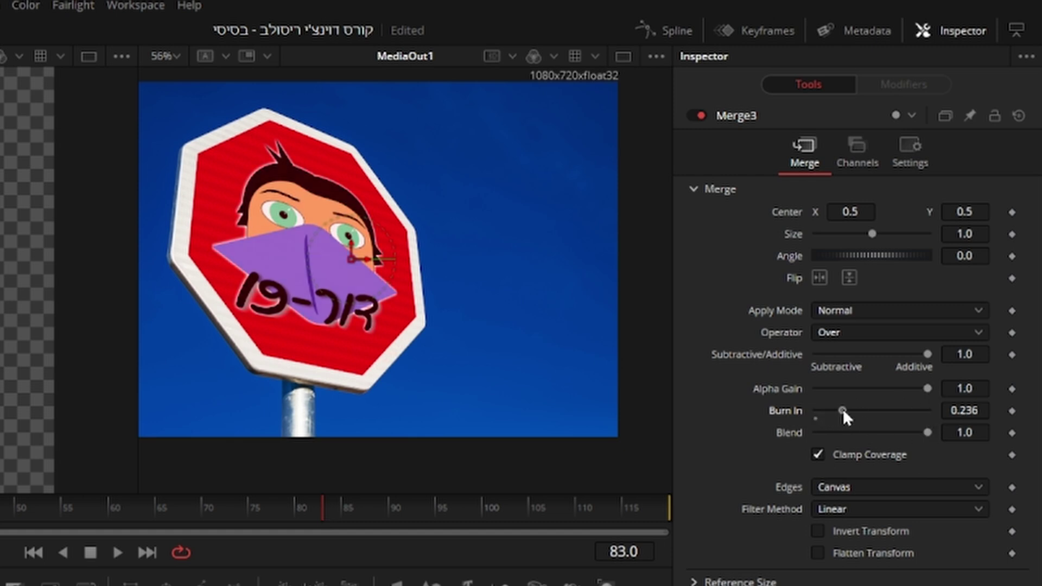
pyautogui.moveTo(927, 431)
pyautogui.mouseDown()
pyautogui.moveTo(890, 431)
pyautogui.moveTo(907, 432)
pyautogui.mouseUp()
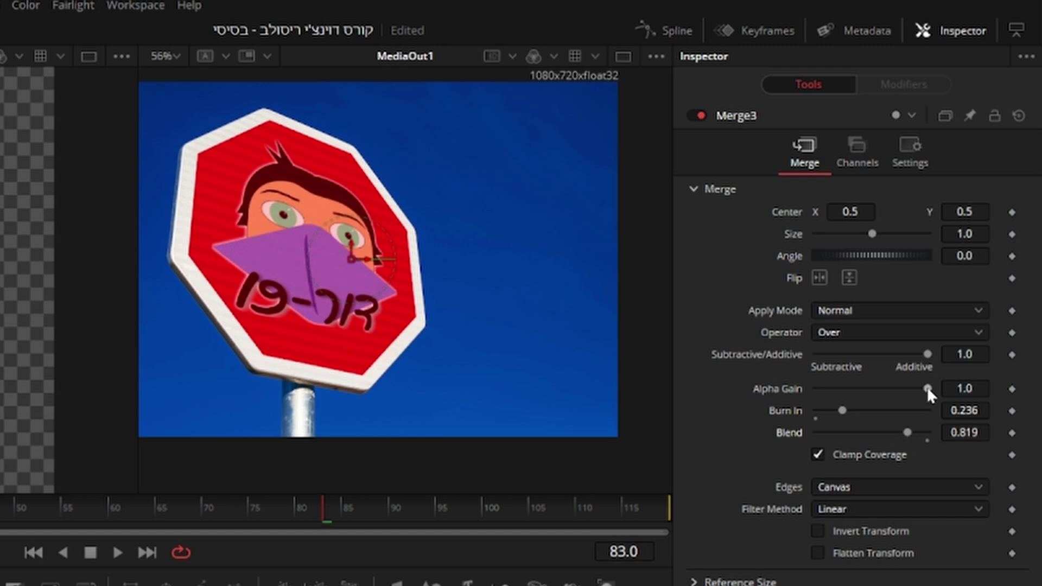
pyautogui.moveTo(927, 389)
pyautogui.mouseDown()
pyautogui.moveTo(908, 388)
pyautogui.moveTo(930, 384)
pyautogui.mouseUp()
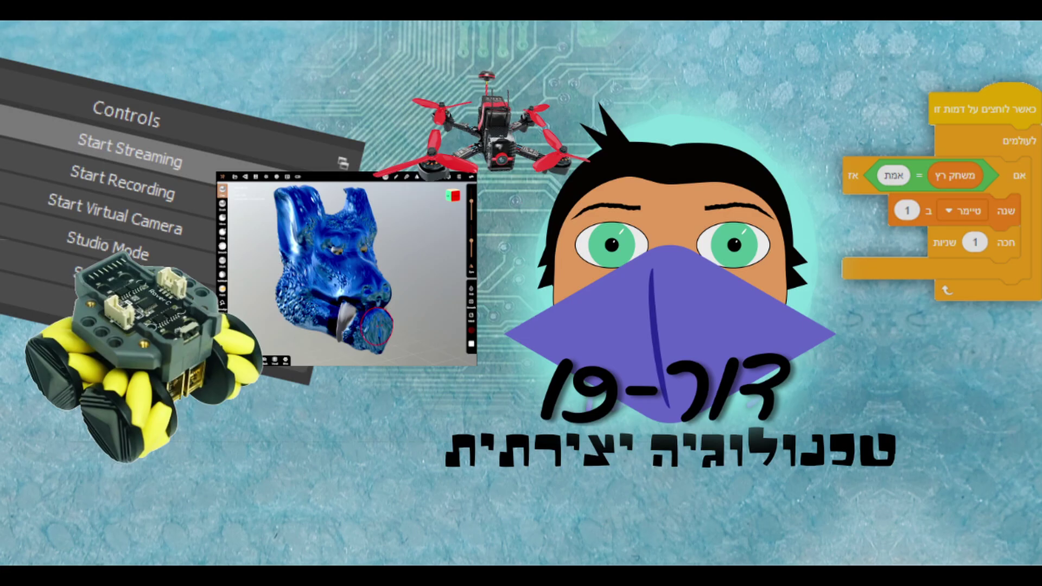